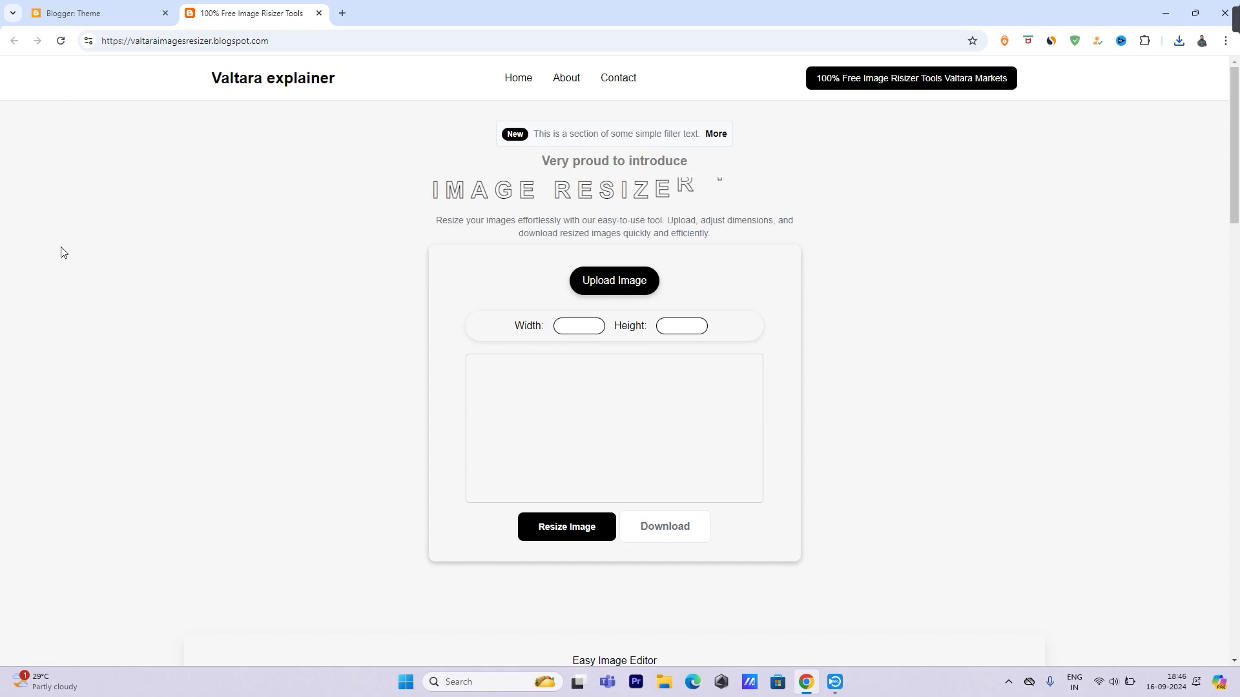
Search Google for "valtara marjets" in a new tab and open the valtaramarkets.in result
{"action": "left_click", "coordinate": [342, 13]}
{"action": "left_click", "coordinate": [560, 257]}
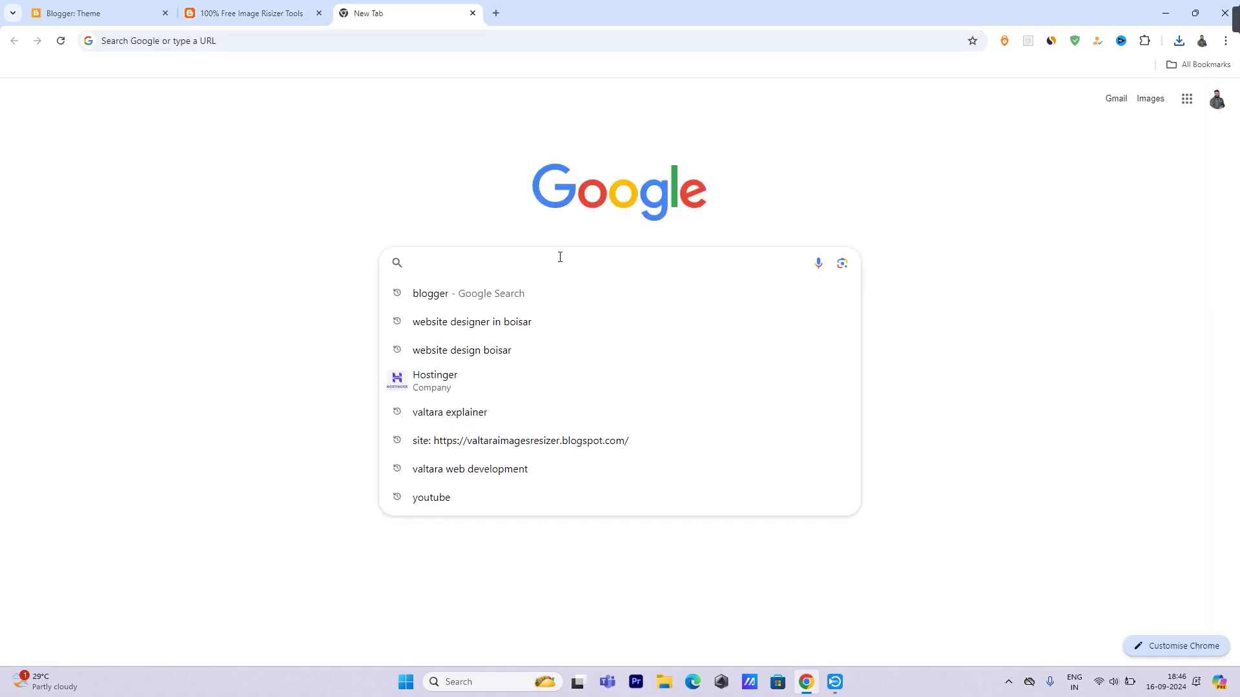
{"action": "type", "text": "valt"}
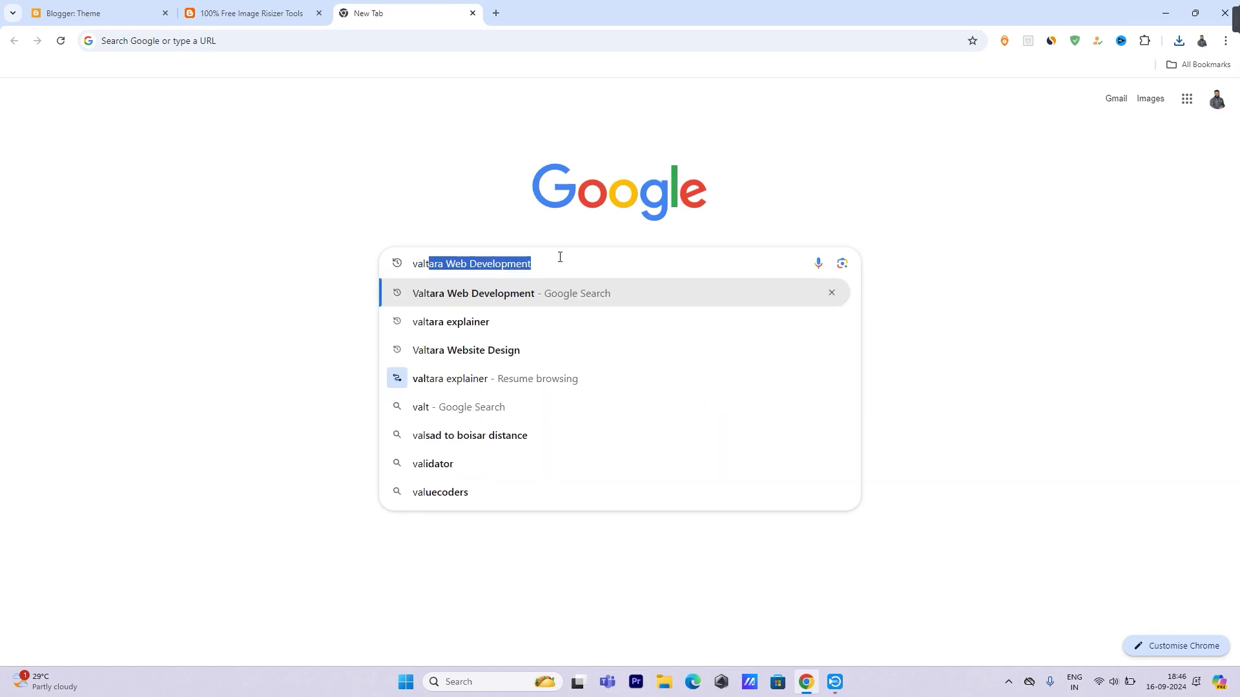
{"action": "type", "text": "ara marjets"}
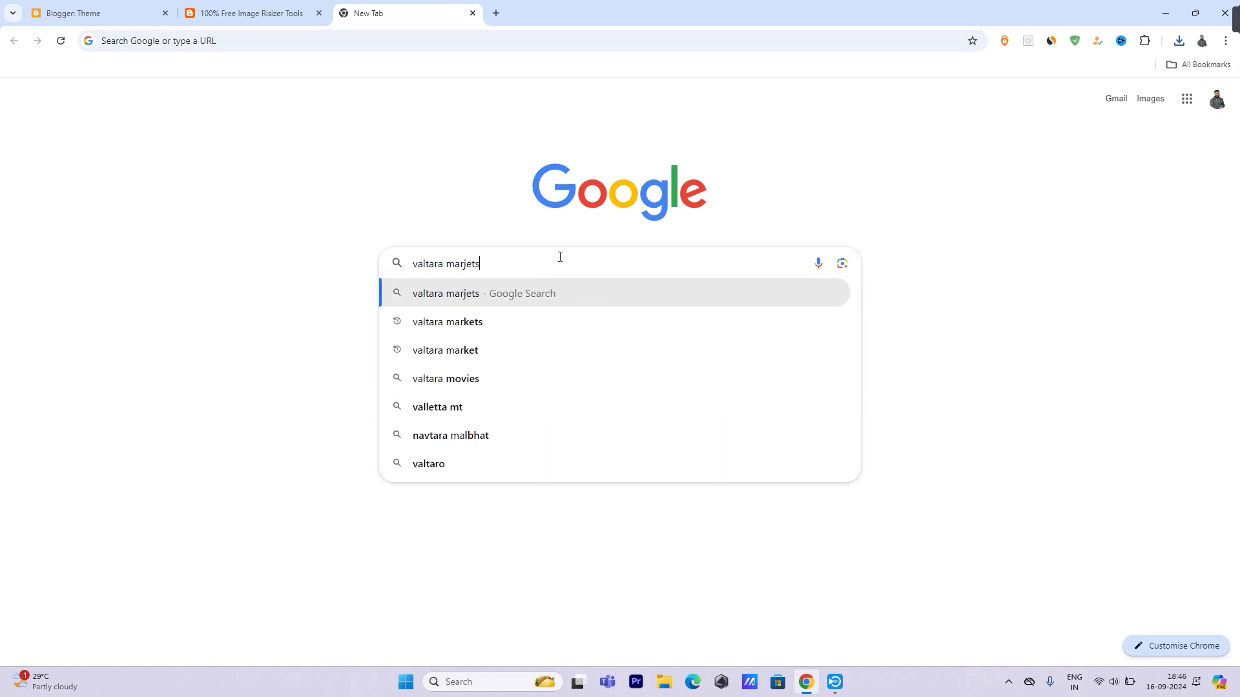
{"action": "key", "text": "Return"}
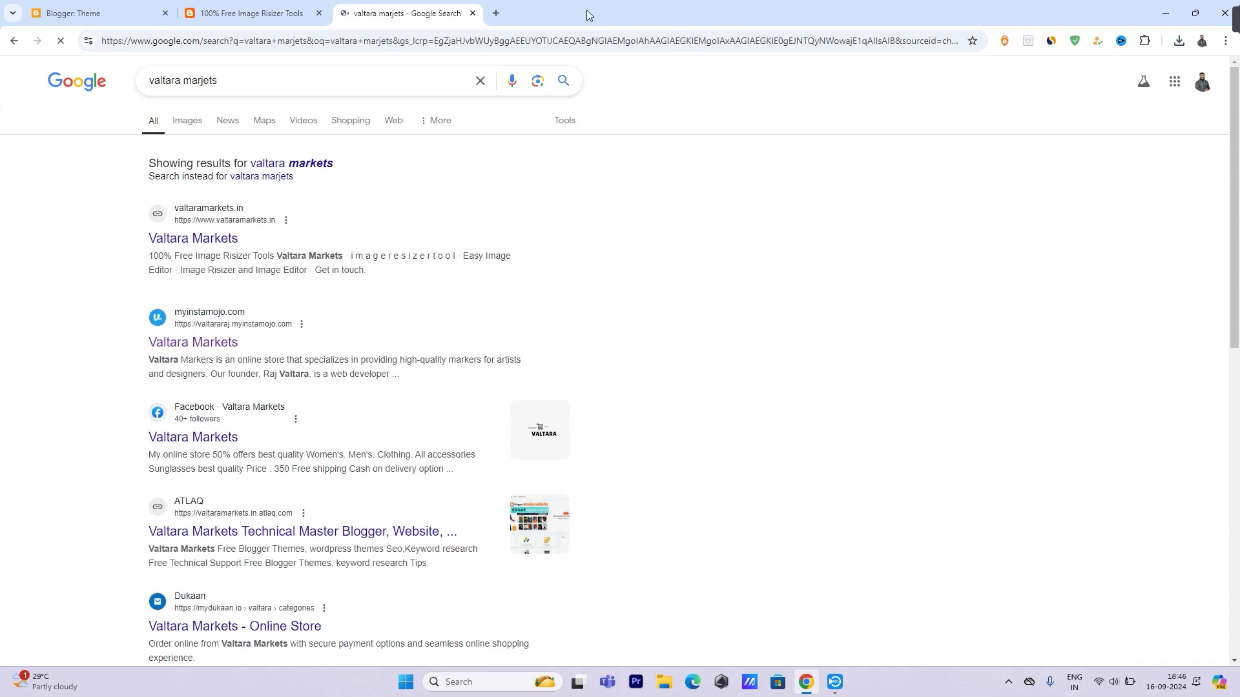
{"action": "left_click", "coordinate": [186, 240]}
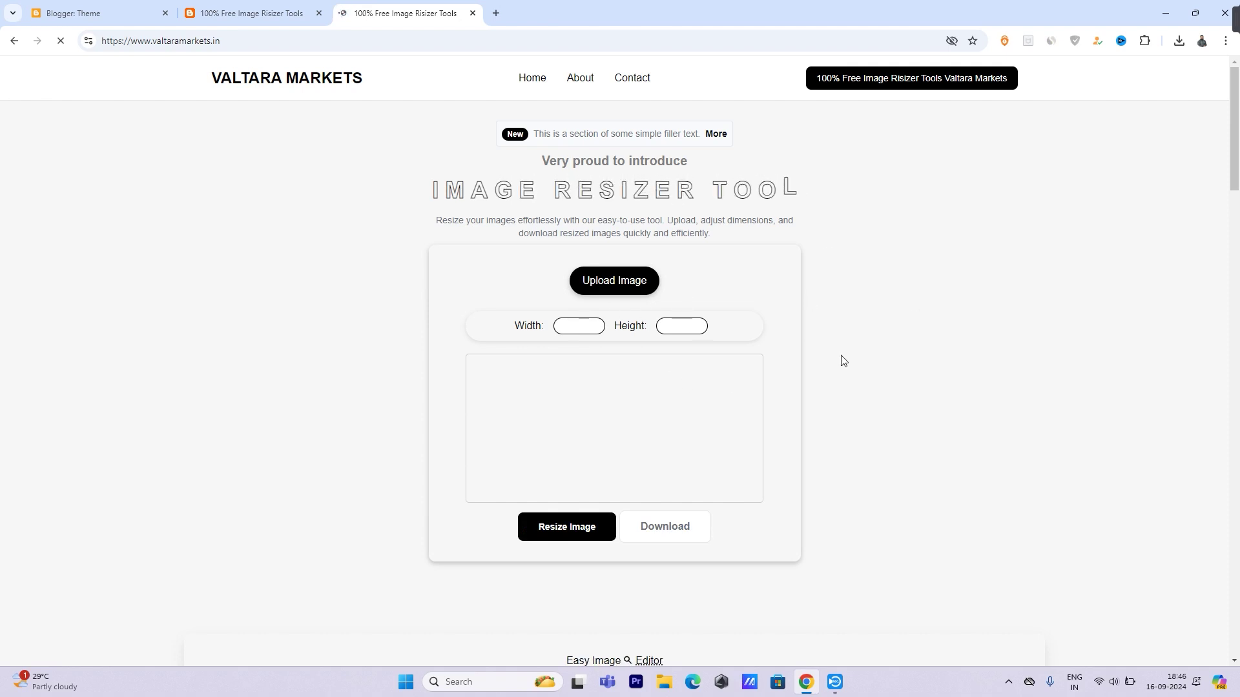
Look through the valtaramarkets.in page, including its ad placements, and close its tab
{"action": "scroll", "coordinate": [842, 359], "scroll_direction": "down", "scroll_amount": 4}
{"action": "scroll", "coordinate": [841, 358], "scroll_direction": "down", "scroll_amount": 8}
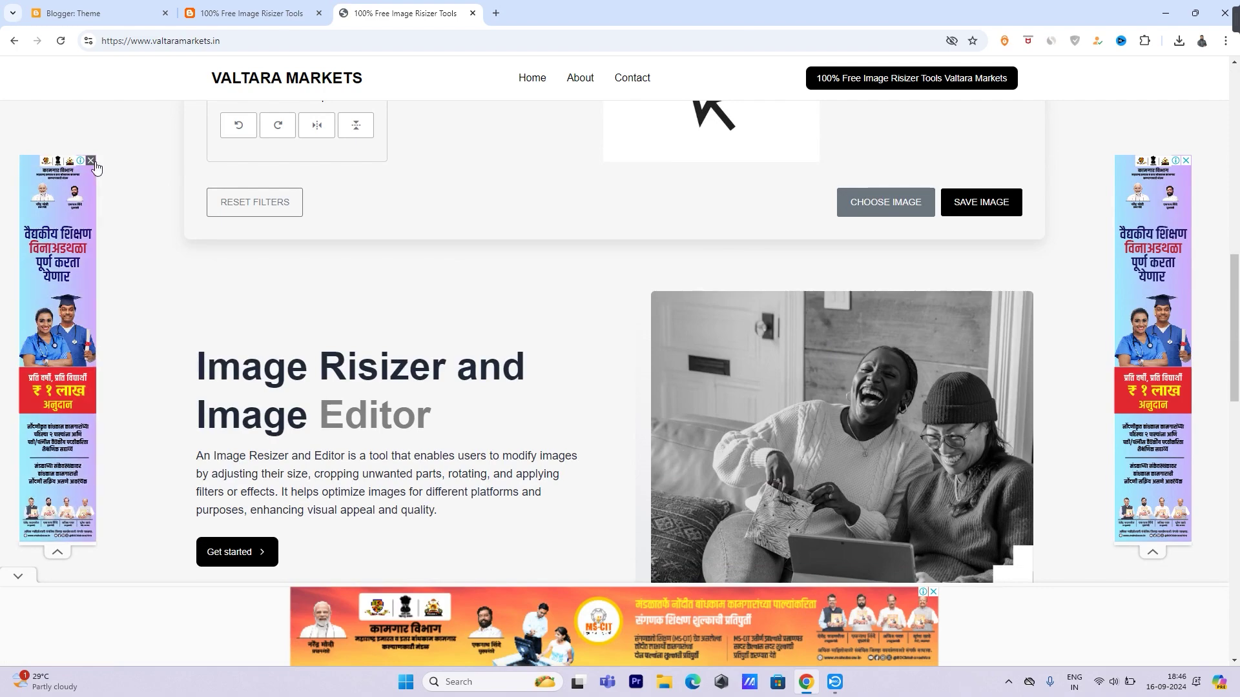
{"action": "scroll", "coordinate": [781, 543], "scroll_direction": "down", "scroll_amount": 16}
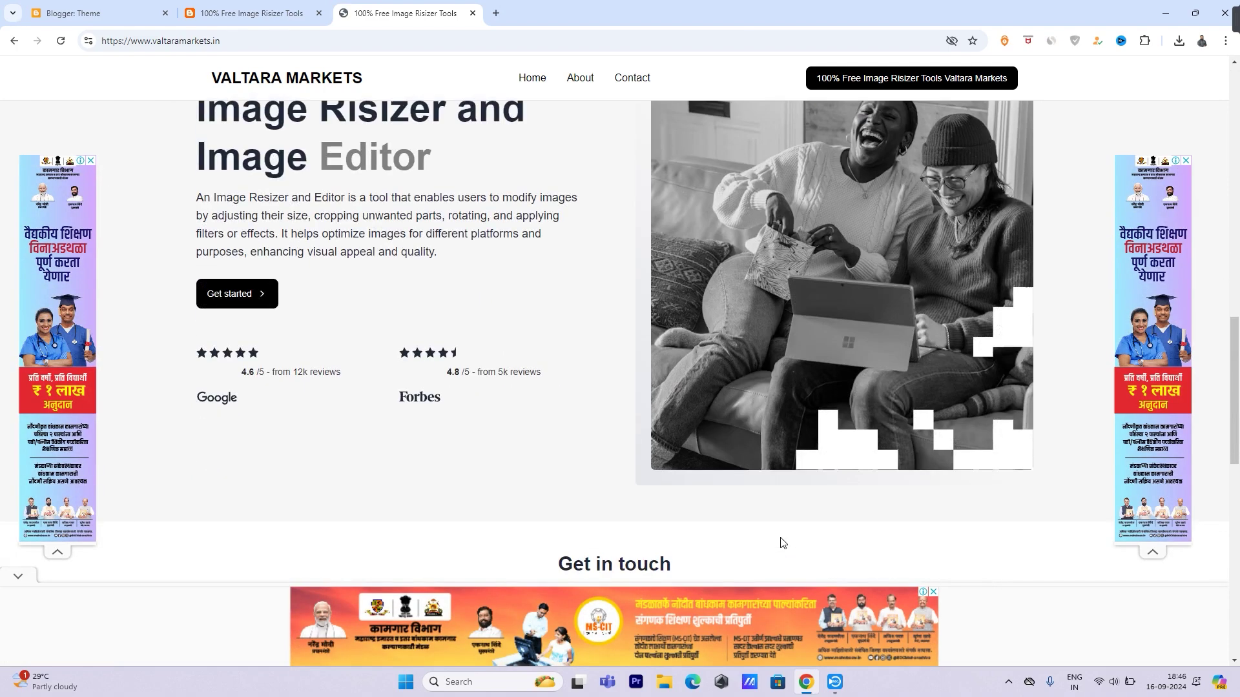
{"action": "scroll", "coordinate": [764, 476], "scroll_direction": "up", "scroll_amount": 20}
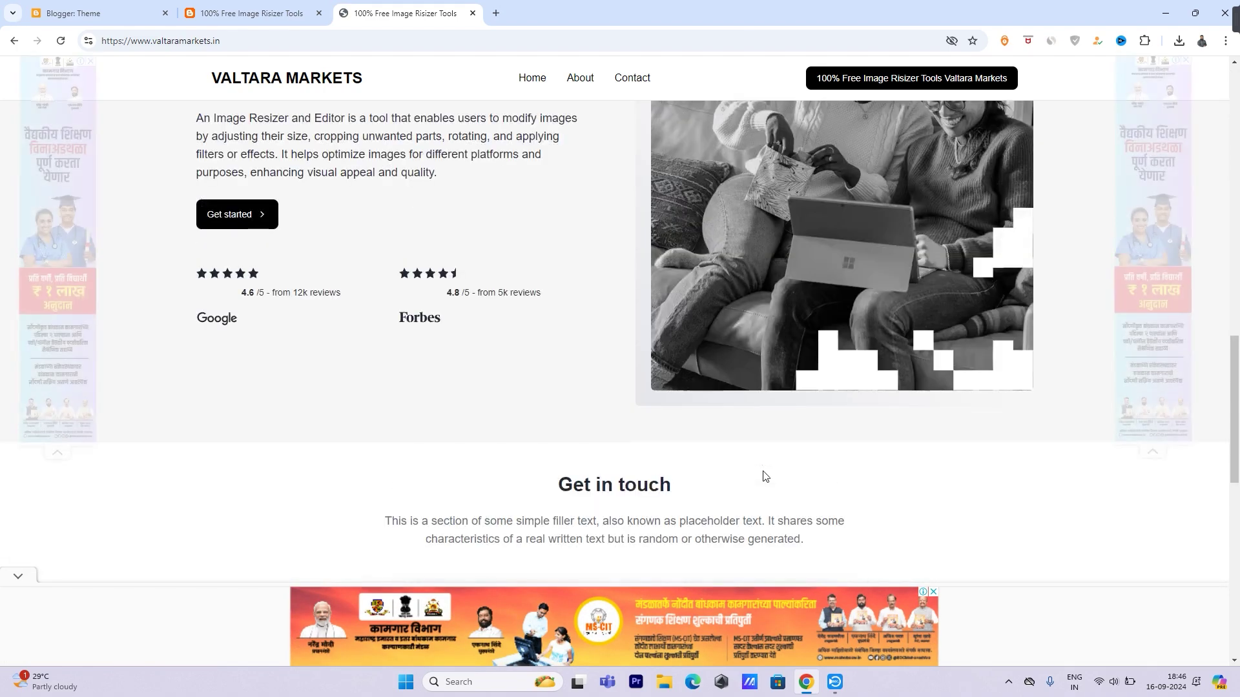
{"action": "scroll", "coordinate": [897, 368], "scroll_direction": "up", "scroll_amount": 2}
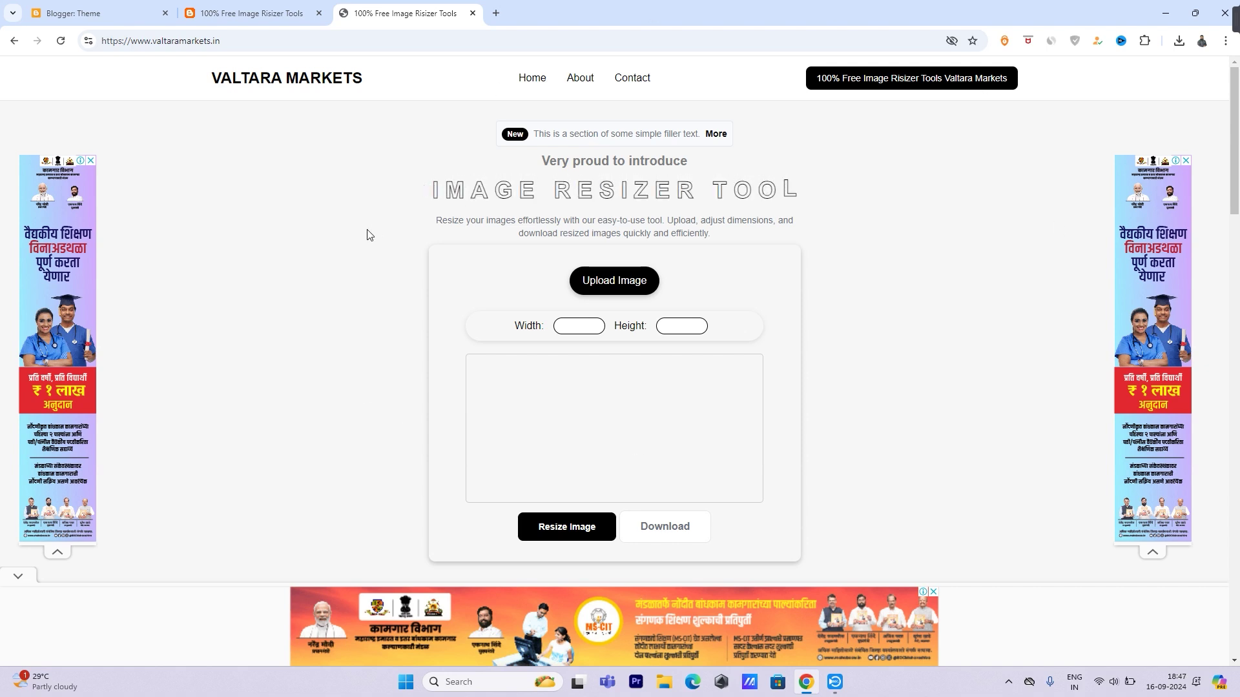
{"action": "left_click", "coordinate": [472, 13]}
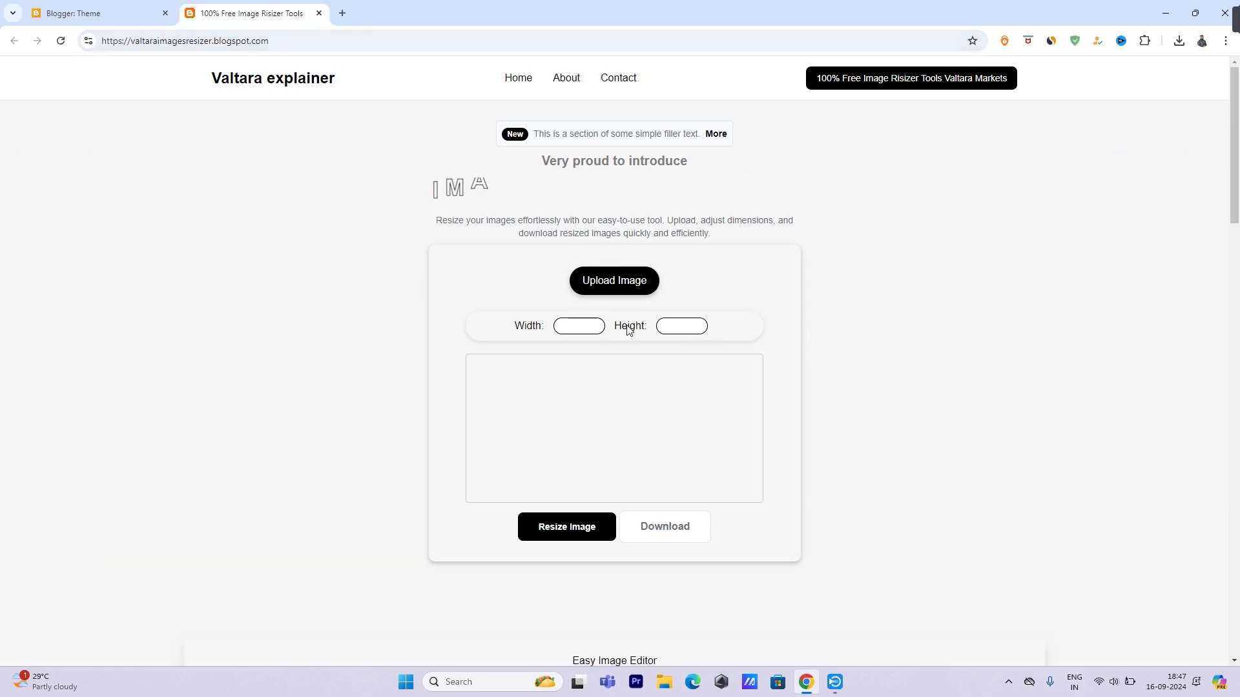
Review the published valtaraimagesresizer.blogspot.com page and return to its Blogger dashboard
{"action": "scroll", "coordinate": [631, 335], "scroll_direction": "down", "scroll_amount": 3}
{"action": "scroll", "coordinate": [628, 458], "scroll_direction": "up", "scroll_amount": 1}
{"action": "scroll", "coordinate": [627, 456], "scroll_direction": "up", "scroll_amount": 2}
{"action": "left_click", "coordinate": [129, 12]}
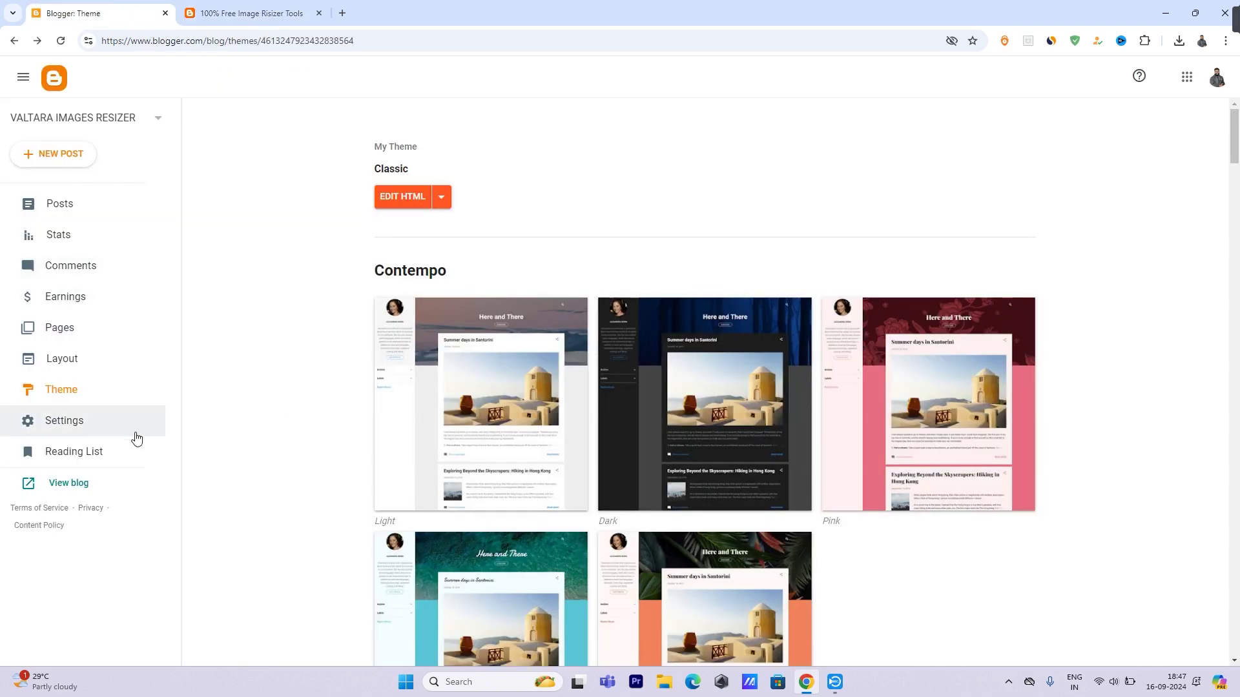
{"action": "left_click", "coordinate": [249, 10]}
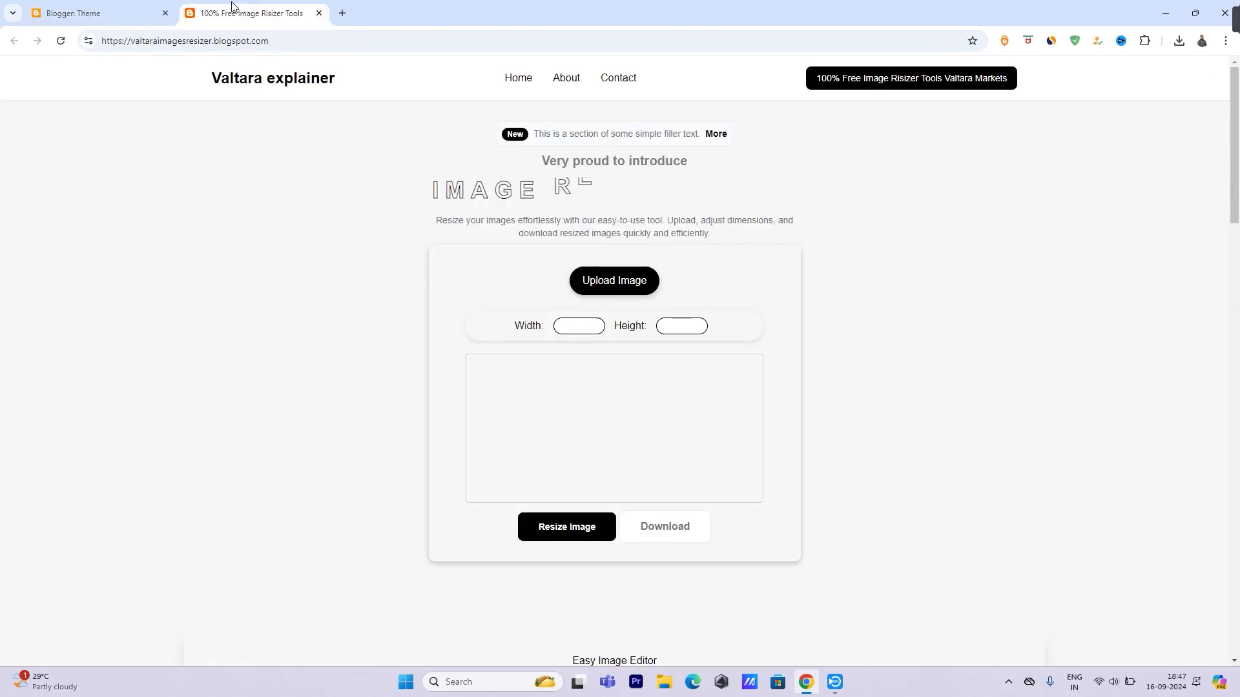
{"action": "left_click", "coordinate": [79, 12]}
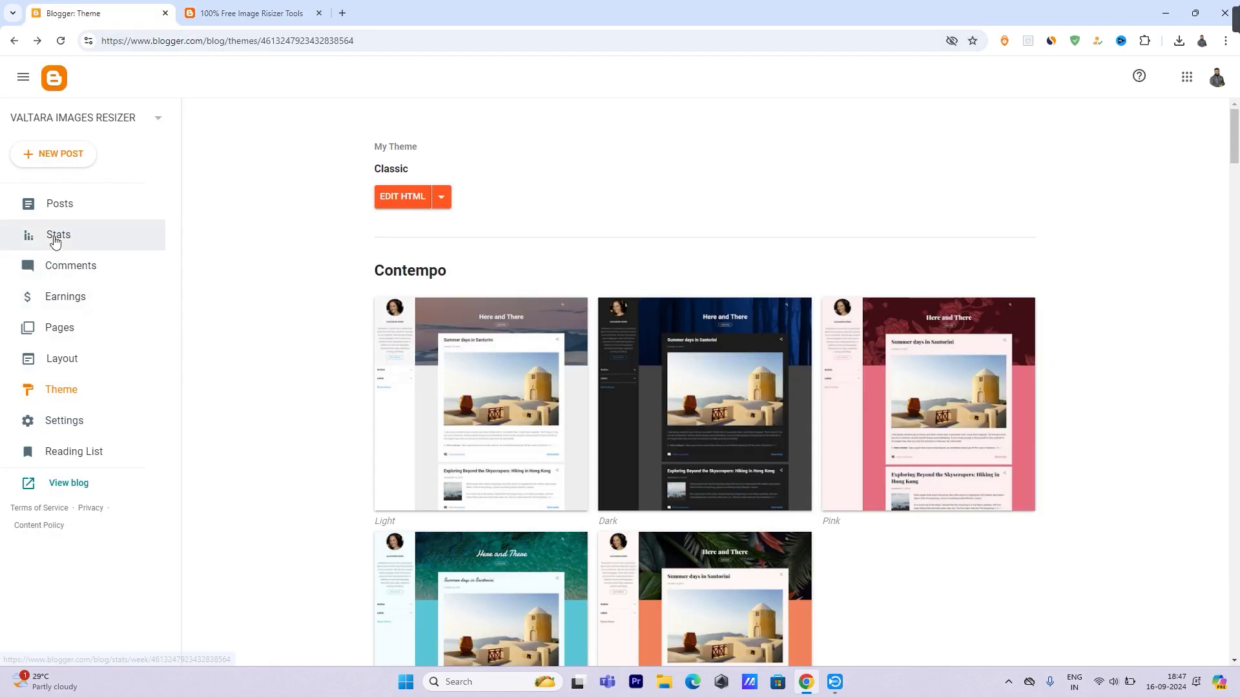
Open the title in the blog's settings and insert "100% Free" at its start
{"action": "left_click", "coordinate": [71, 425]}
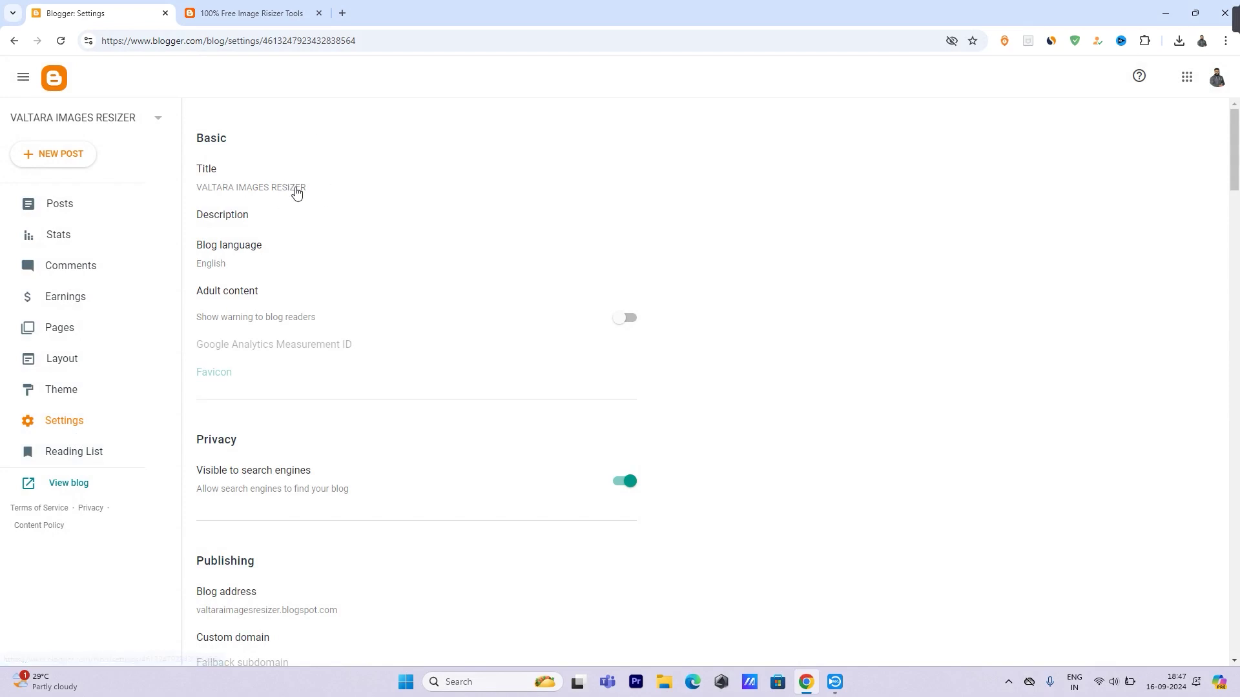
{"action": "left_click", "coordinate": [303, 187]}
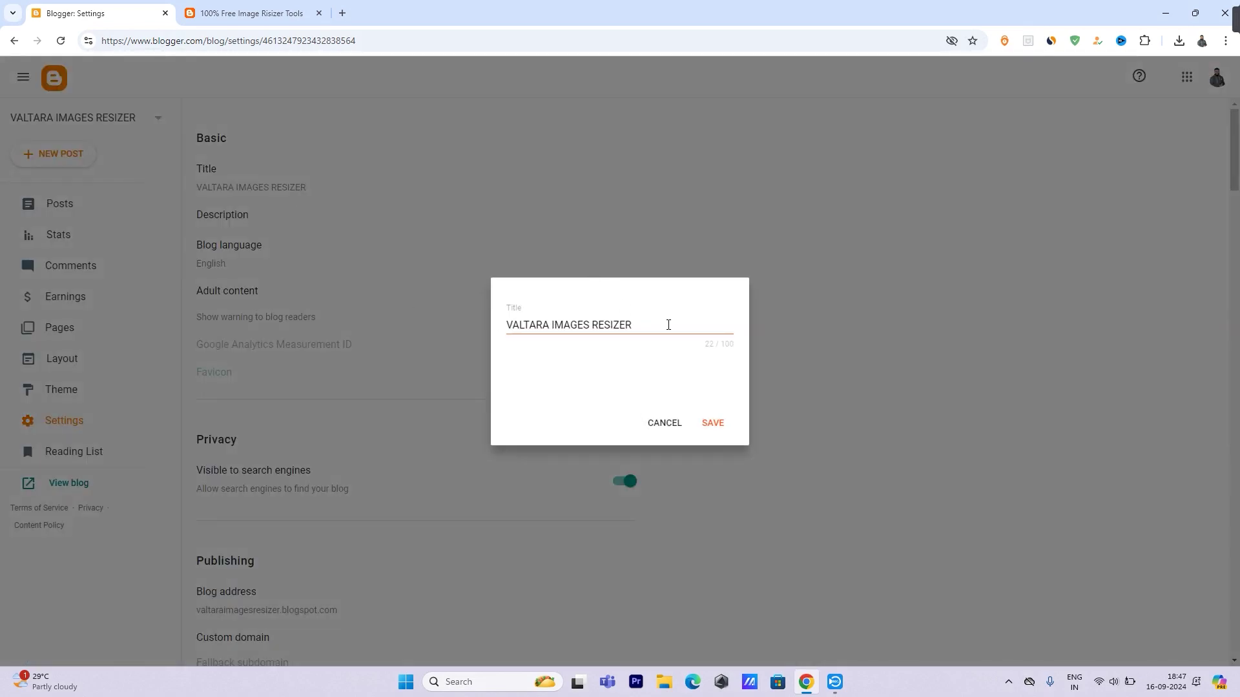
{"action": "left_click_drag", "start_coordinate": [669, 325], "coordinate": [427, 334]}
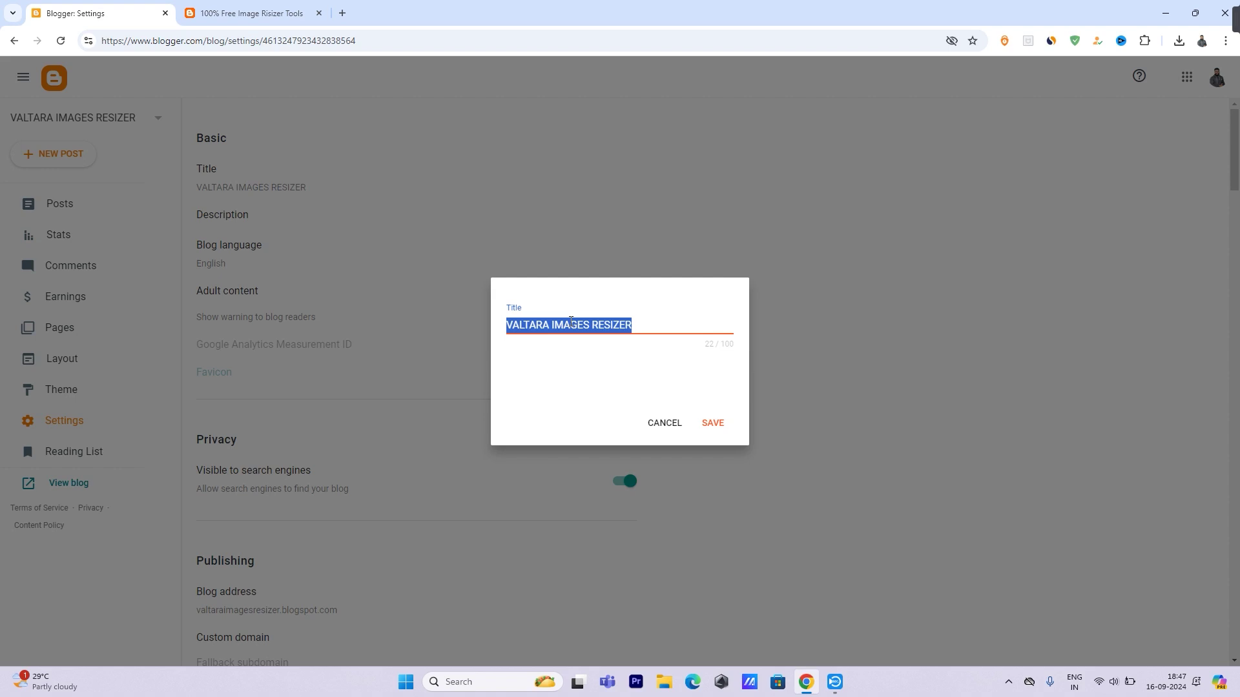
{"action": "key", "text": "Home"}
{"action": "type", "text": "100% Free"}
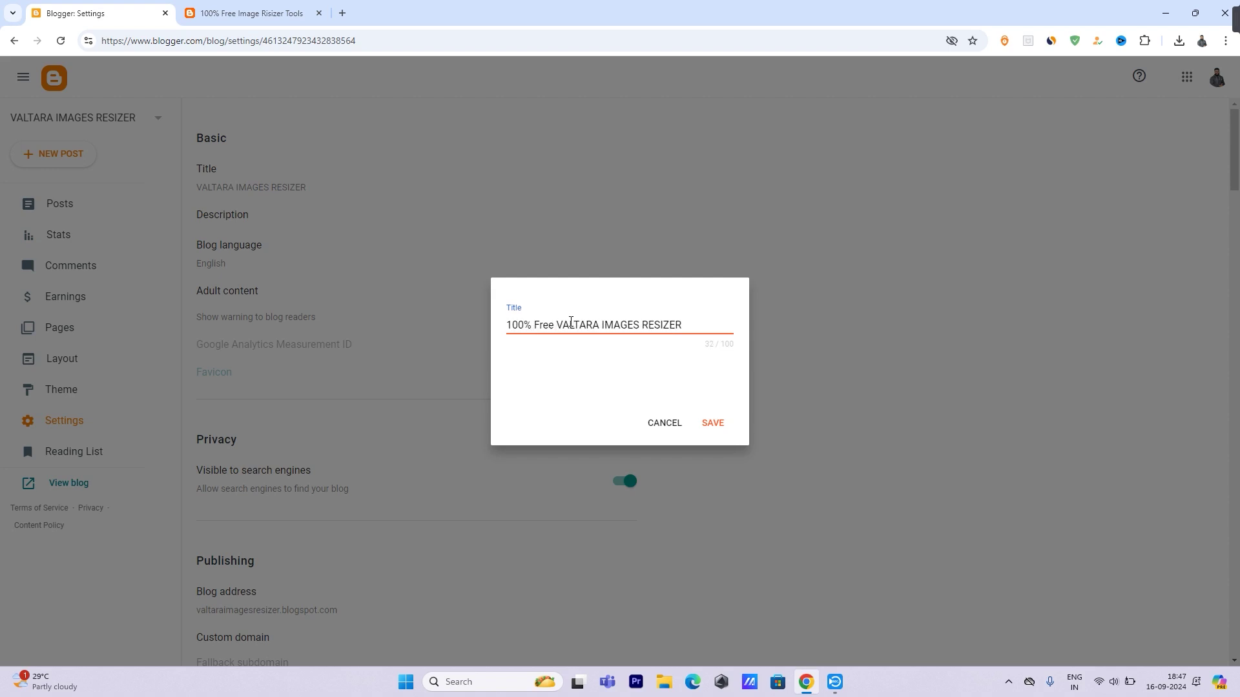
Remove "VALTARA" from the title, append "TOOL" and capitalise "Free" so it reads "100% FREE IMAGES RESIZER TOOL"
{"action": "left_click_drag", "start_coordinate": [557, 327], "coordinate": [851, 344]}
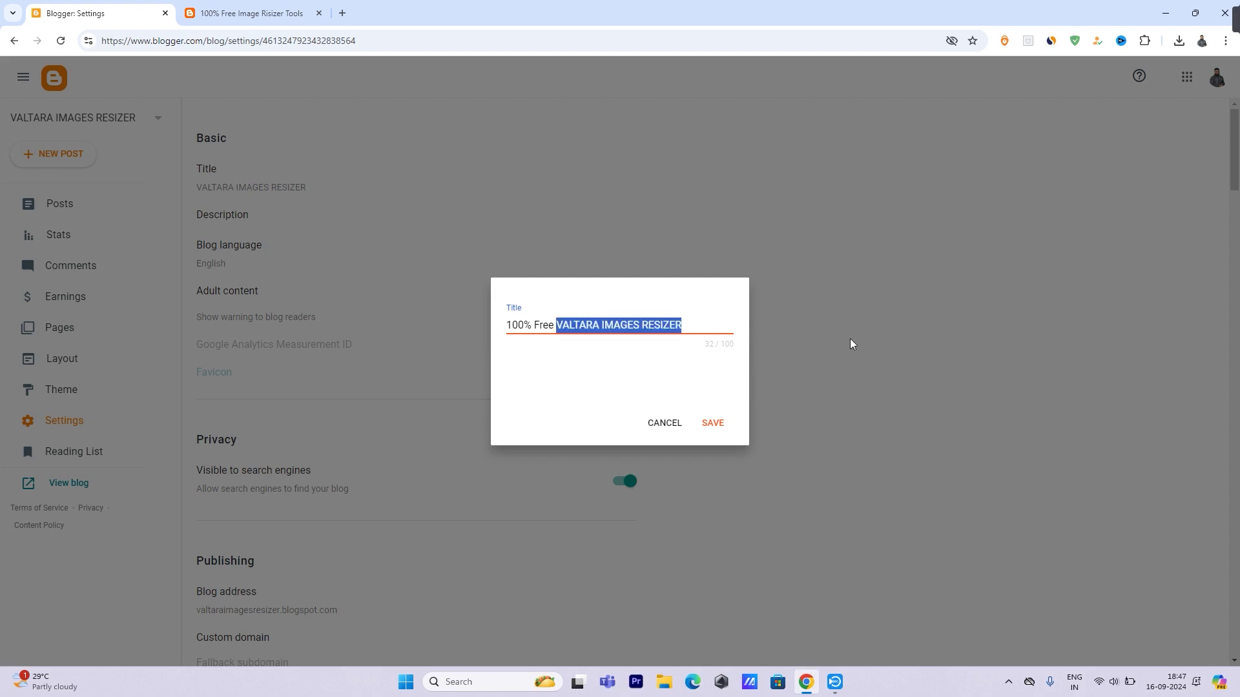
{"action": "left_click", "coordinate": [581, 325]}
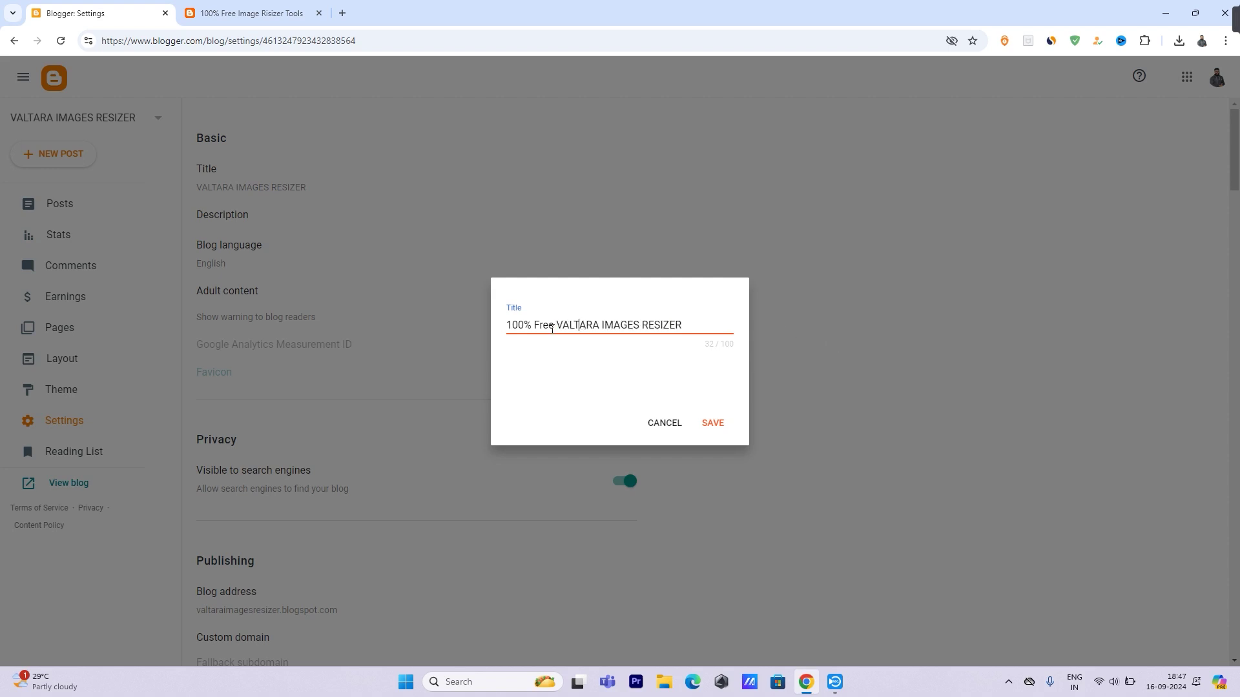
{"action": "left_click_drag", "start_coordinate": [558, 328], "coordinate": [600, 326]}
{"action": "key", "text": "BackSpace"}
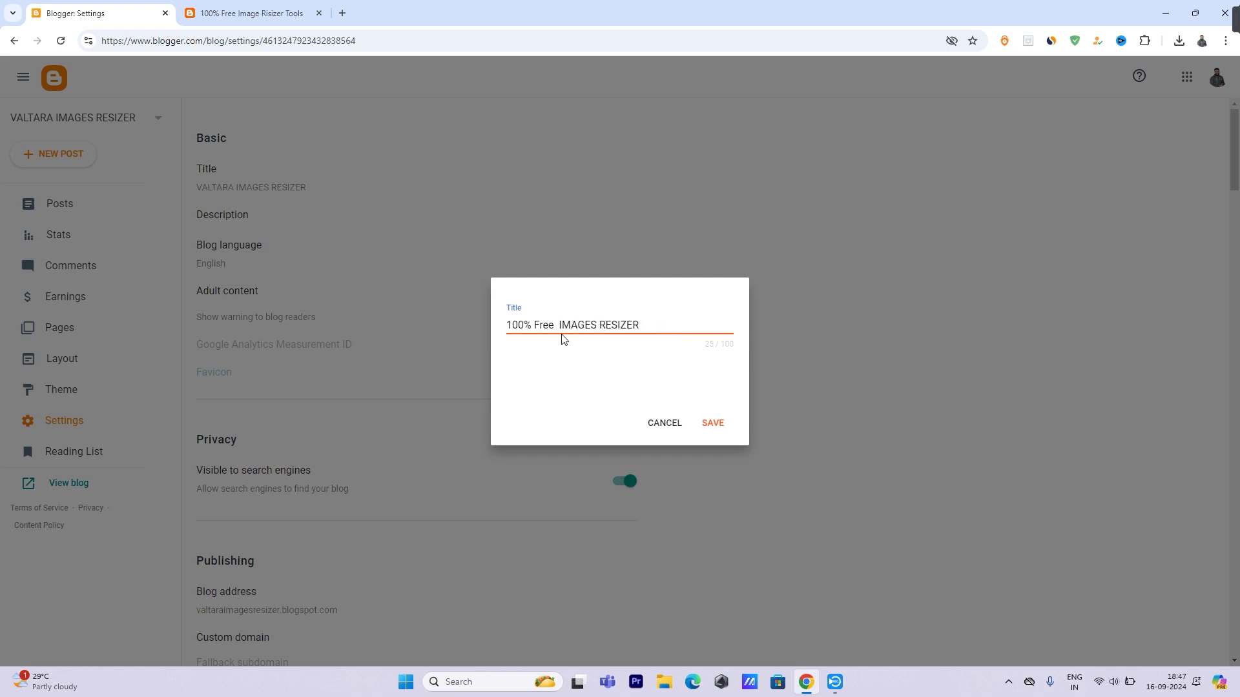
{"action": "key", "text": "BackSpace"}
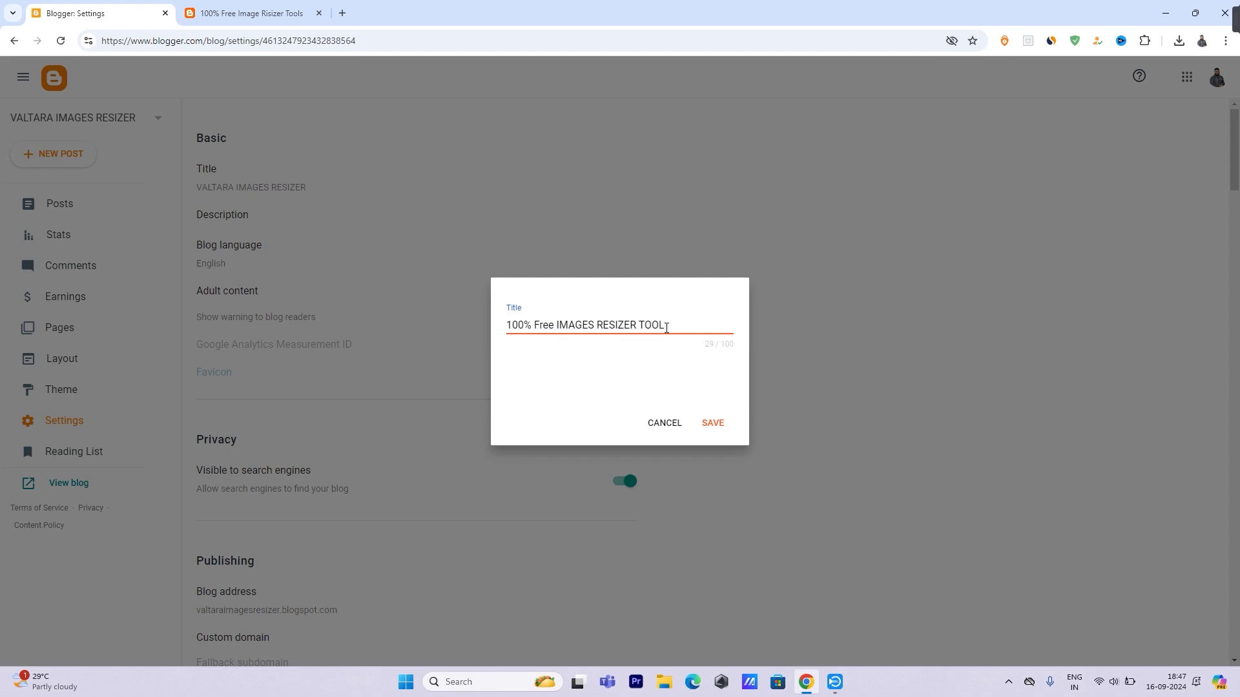
{"action": "left_click_drag", "start_coordinate": [535, 327], "coordinate": [551, 328]}
{"action": "type", "text": "FREE"}
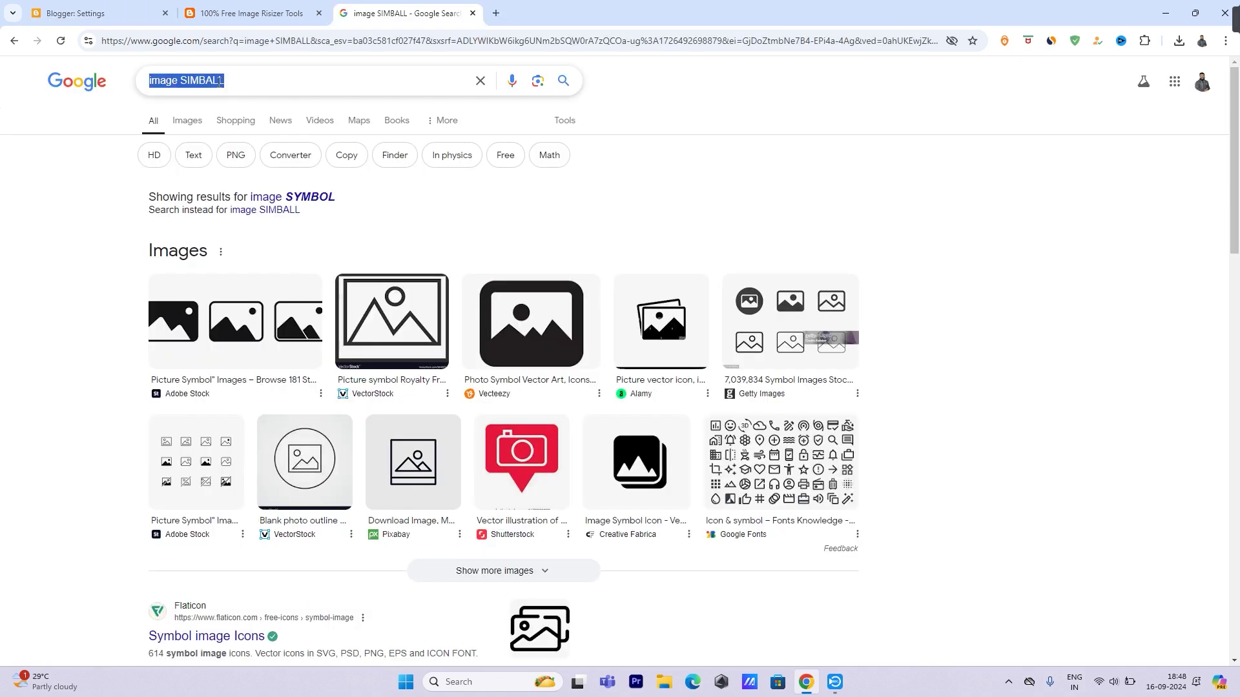
Search Google for "IMOJI HAPPY" in place of the image symbol query
{"action": "key", "text": "BackSpace"}
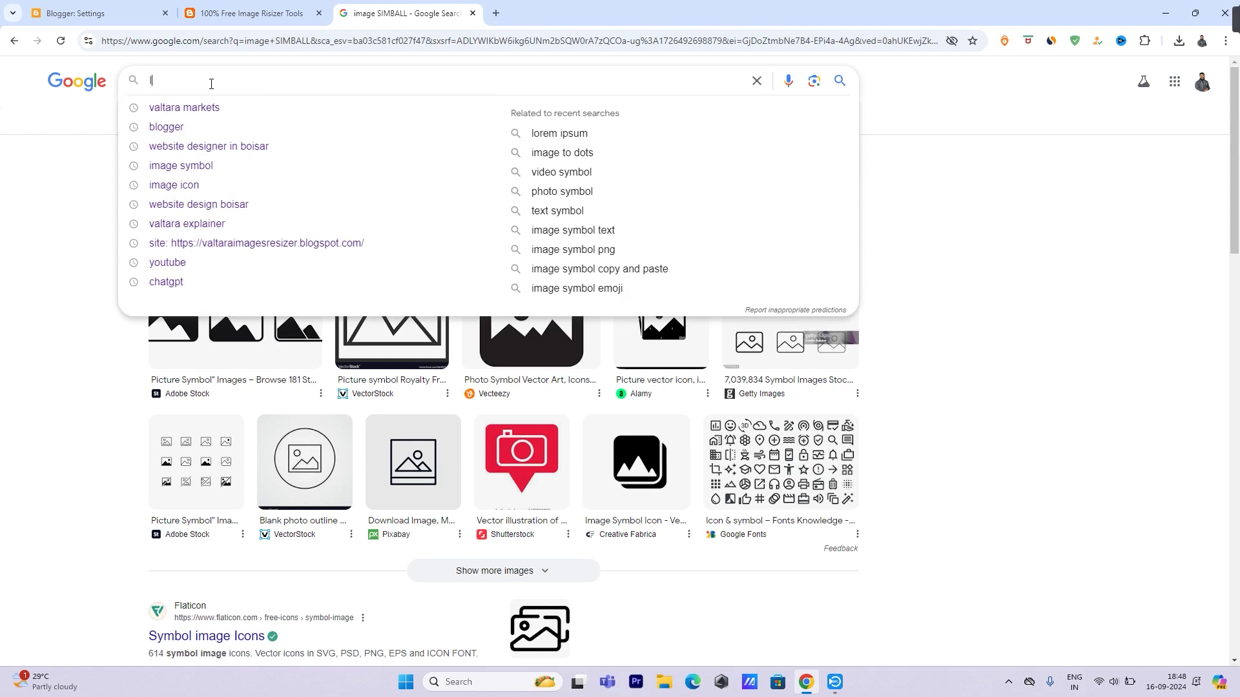
{"action": "type", "text": "IMOJI "}
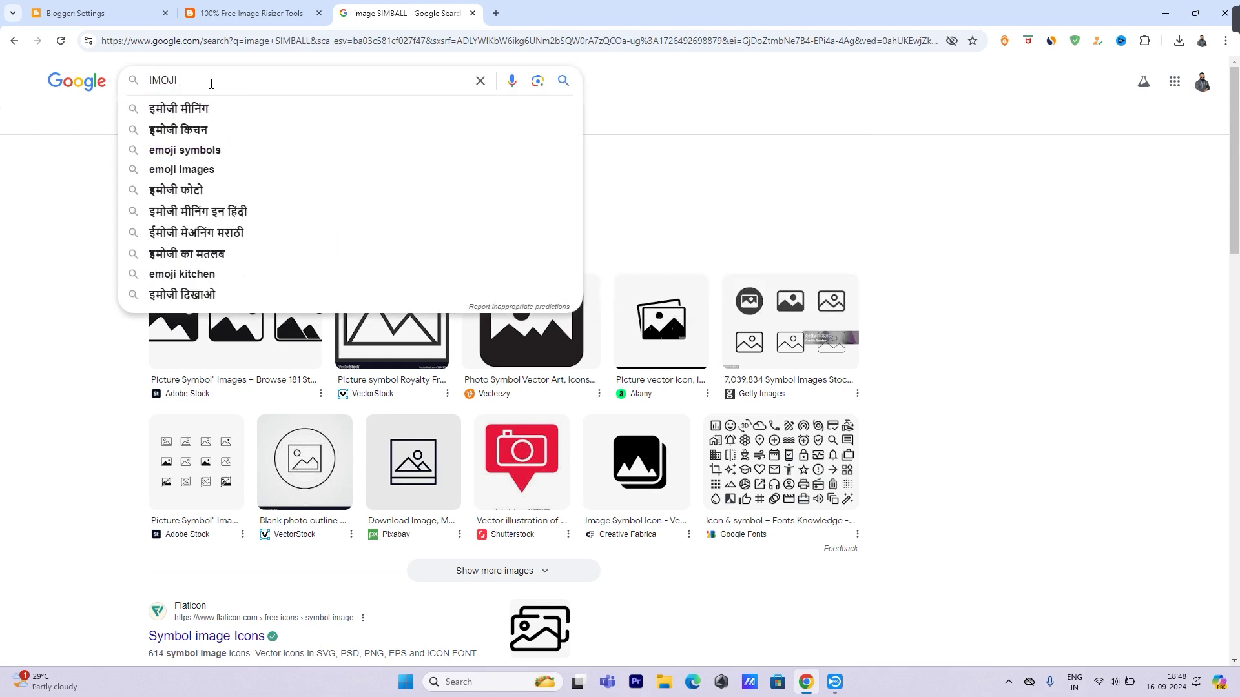
{"action": "type", "text": "HAPPY"}
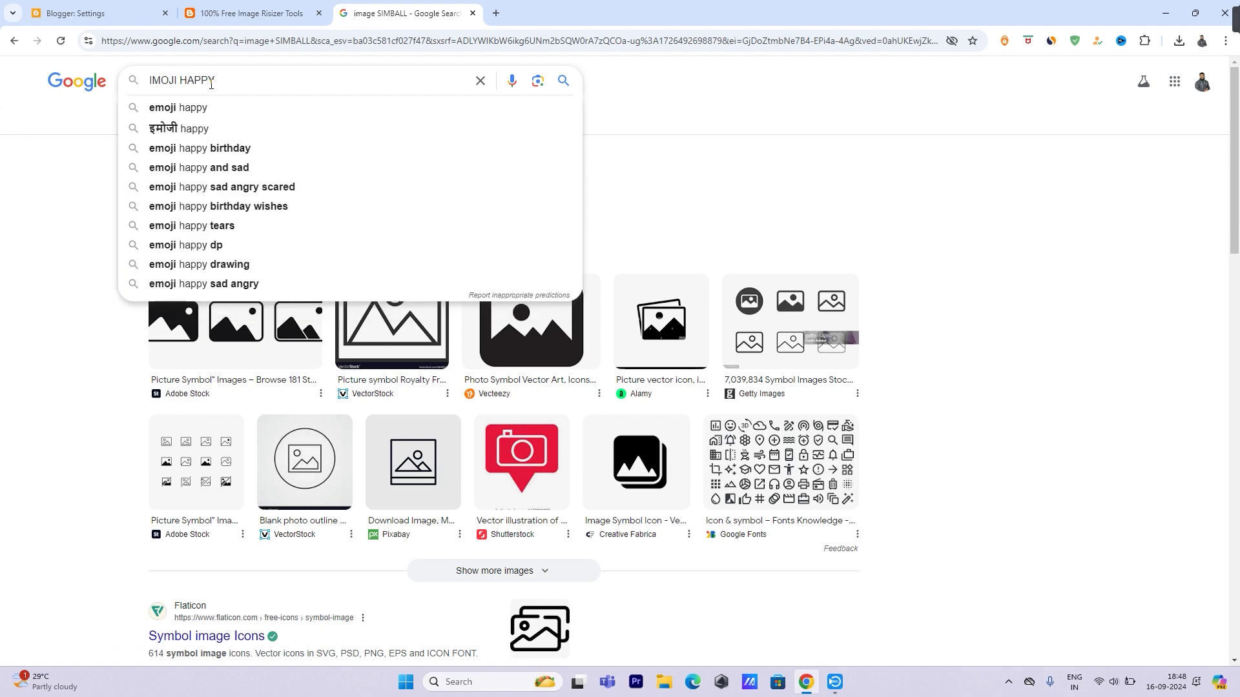
{"action": "key", "text": "Return"}
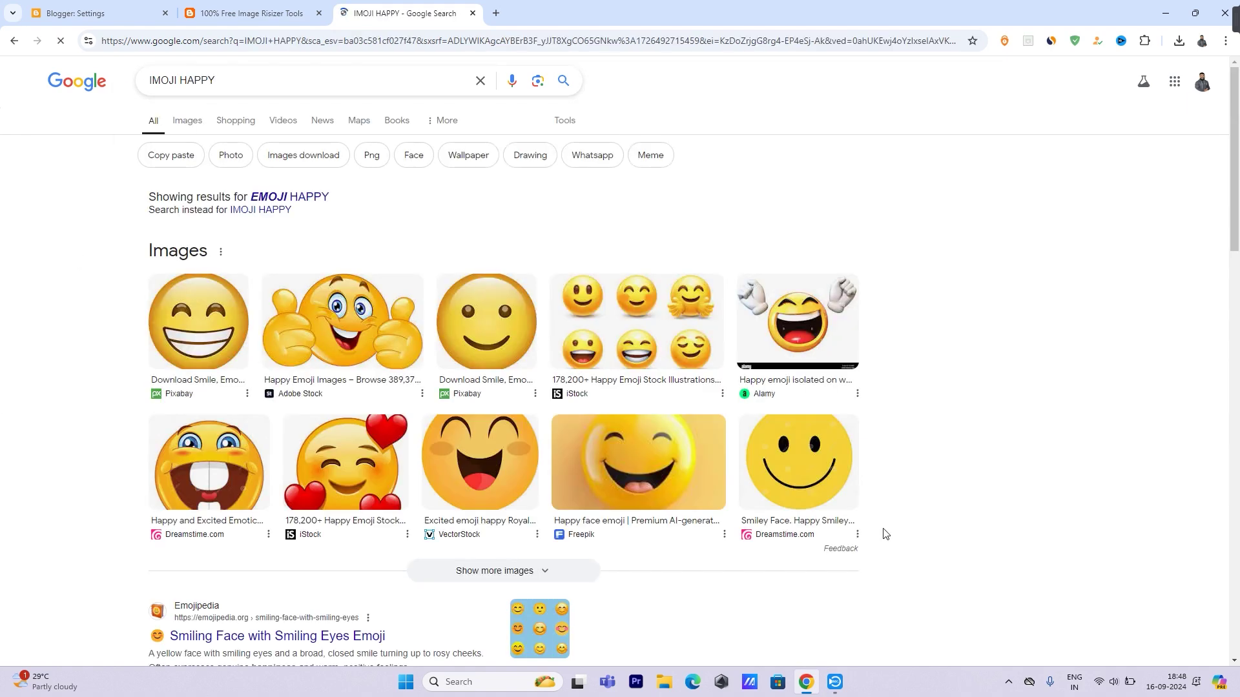
Copy the happy emoji that precedes Emojipedia's "Happy" search result
{"action": "scroll", "coordinate": [315, 588], "scroll_direction": "down", "scroll_amount": 3}
{"action": "scroll", "coordinate": [310, 587], "scroll_direction": "down", "scroll_amount": 3}
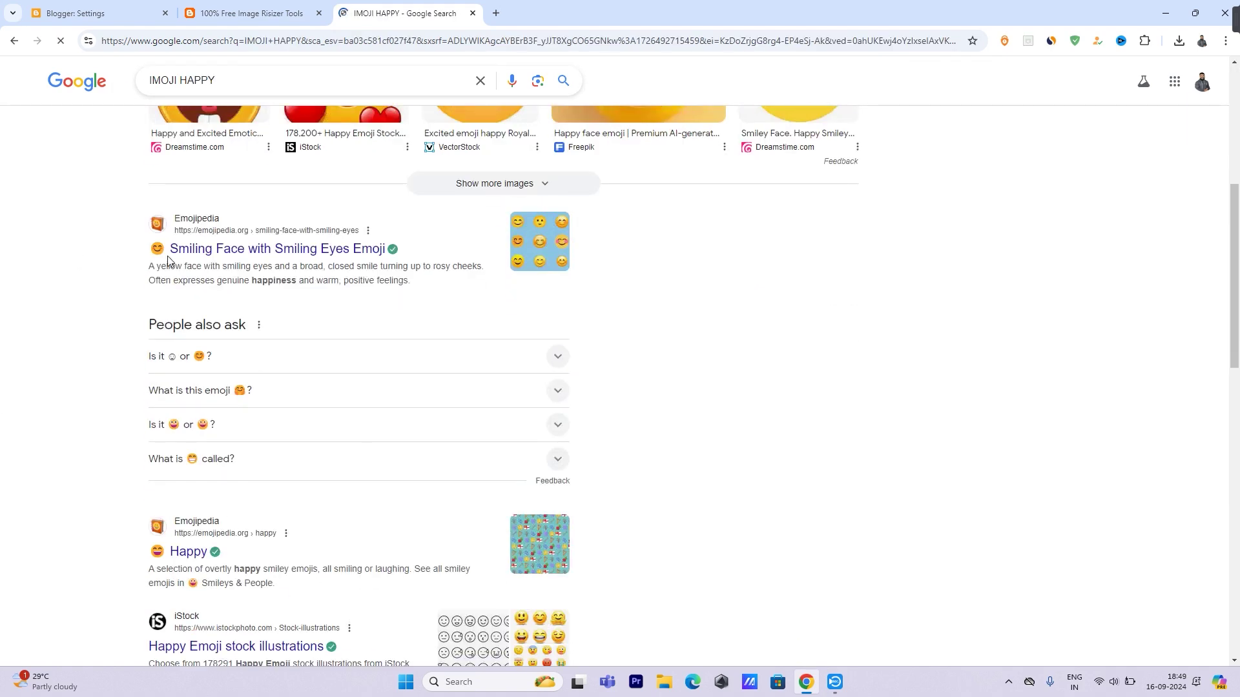
{"action": "scroll", "coordinate": [256, 492], "scroll_direction": "down", "scroll_amount": 2}
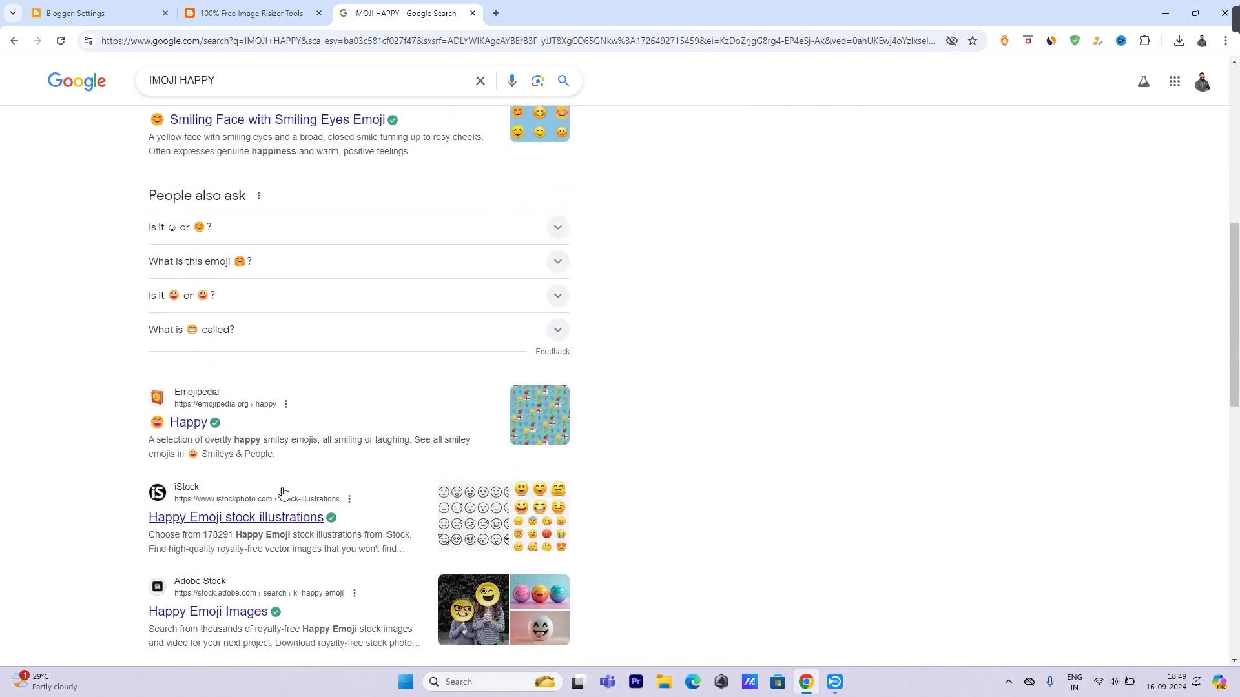
{"action": "left_click_drag", "start_coordinate": [149, 428], "coordinate": [161, 425]}
{"action": "right_click", "coordinate": [159, 424]}
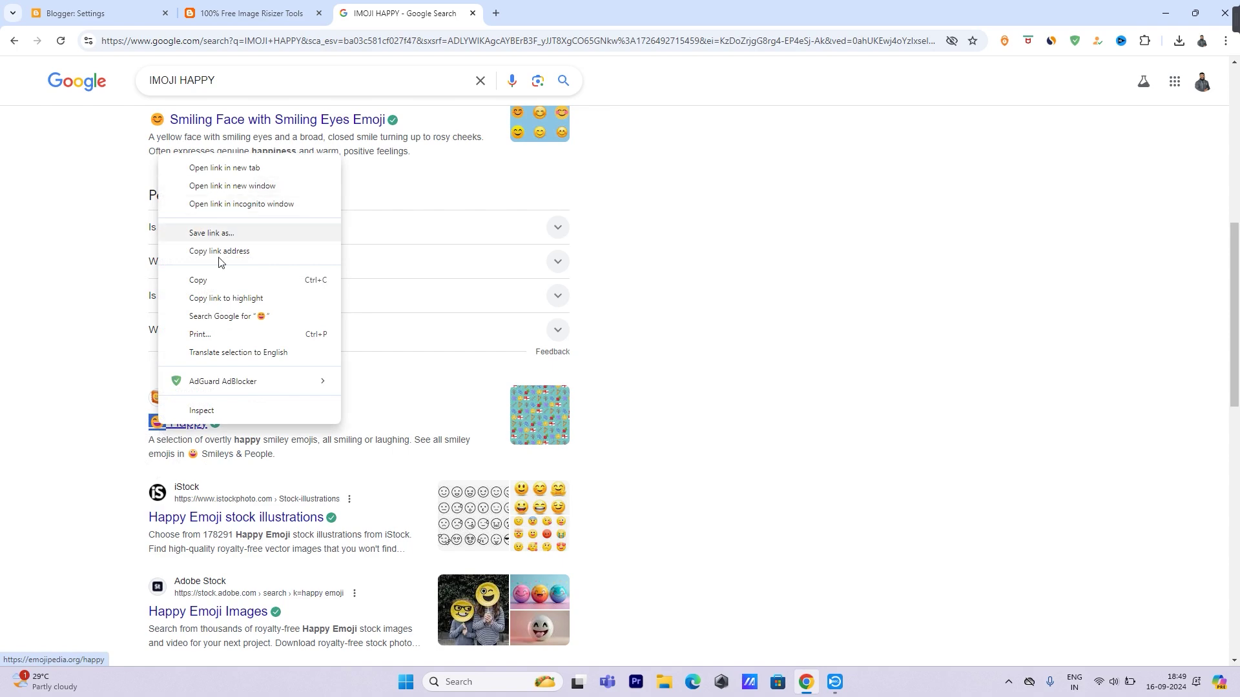
{"action": "left_click", "coordinate": [198, 281]}
{"action": "scroll", "coordinate": [323, 484], "scroll_direction": "down", "scroll_amount": 9}
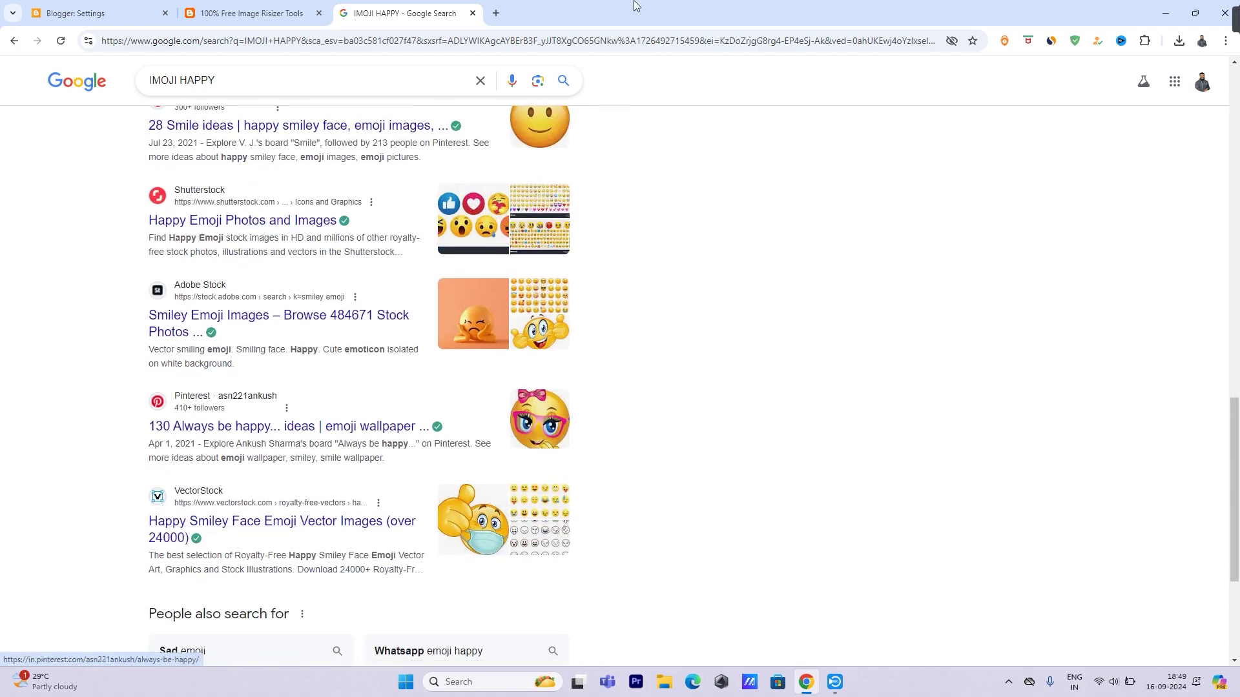
Return to the Blogger title, place the copied emoji at its end and before "FREE", and remove the extra spaces
{"action": "left_click", "coordinate": [213, 13]}
{"action": "left_click", "coordinate": [97, 13]}
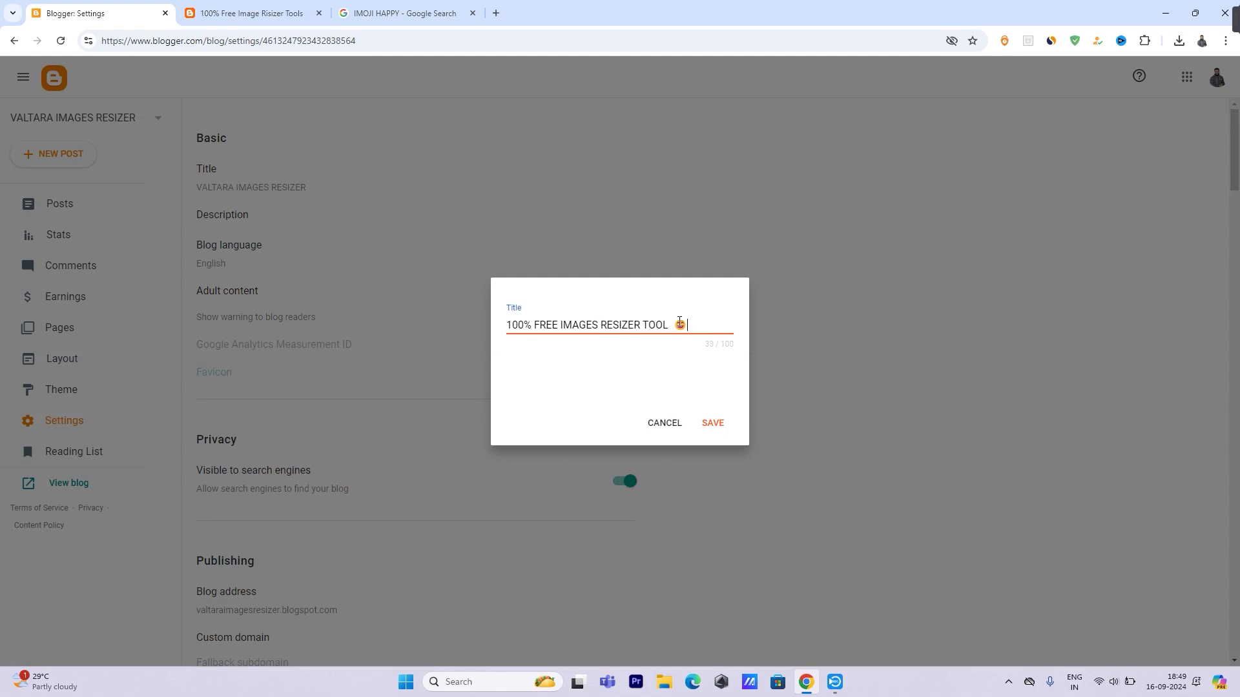
{"action": "key", "text": "BackSpace"}
{"action": "key", "text": "ctrl+v"}
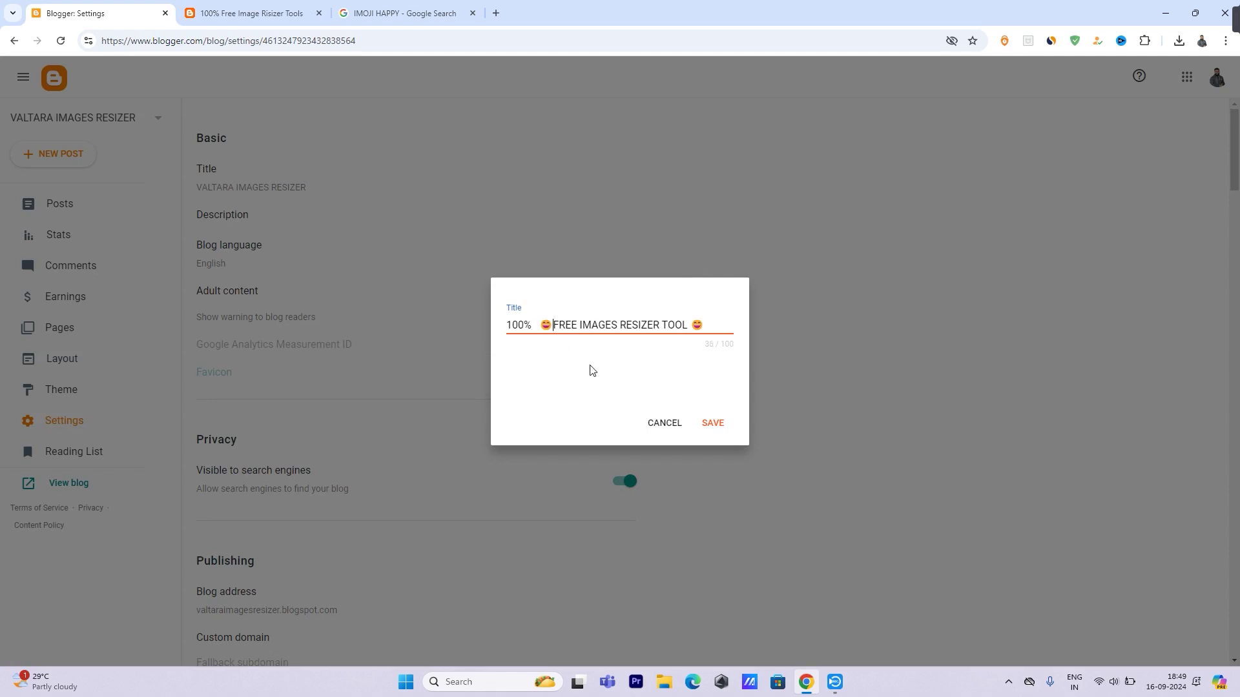
{"action": "key", "text": "BackSpace"}
{"action": "key", "text": "BackSpace"}
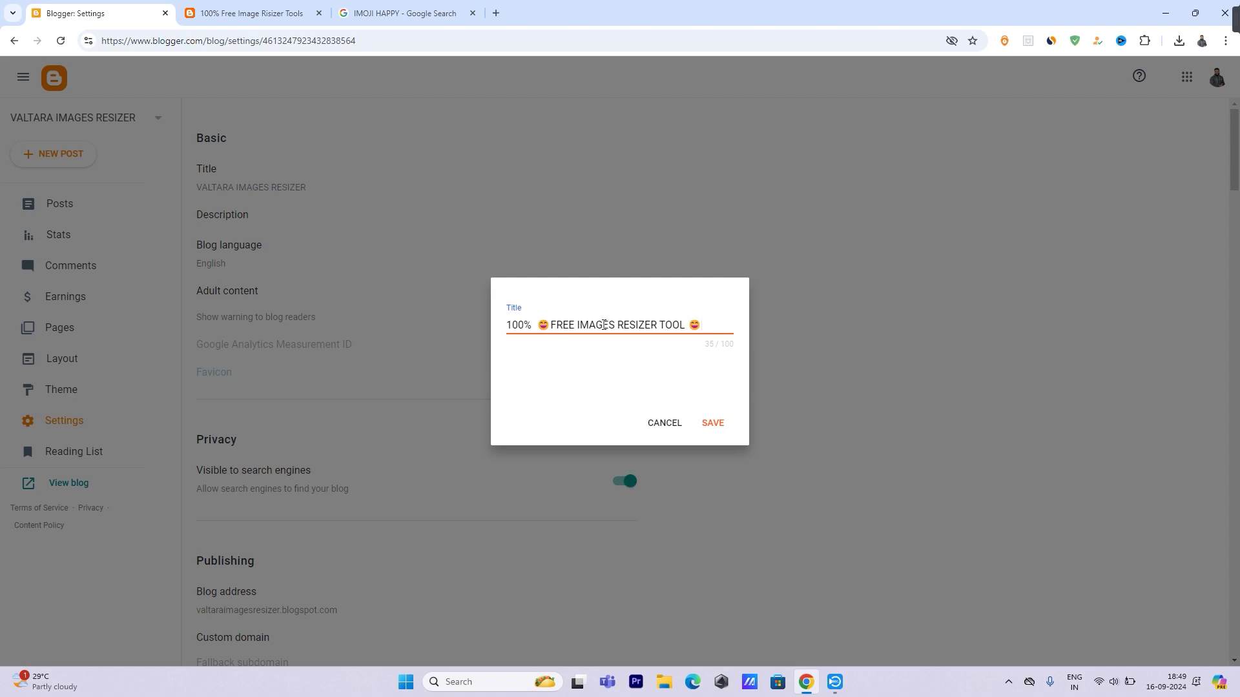
{"action": "key", "text": "BackSpace"}
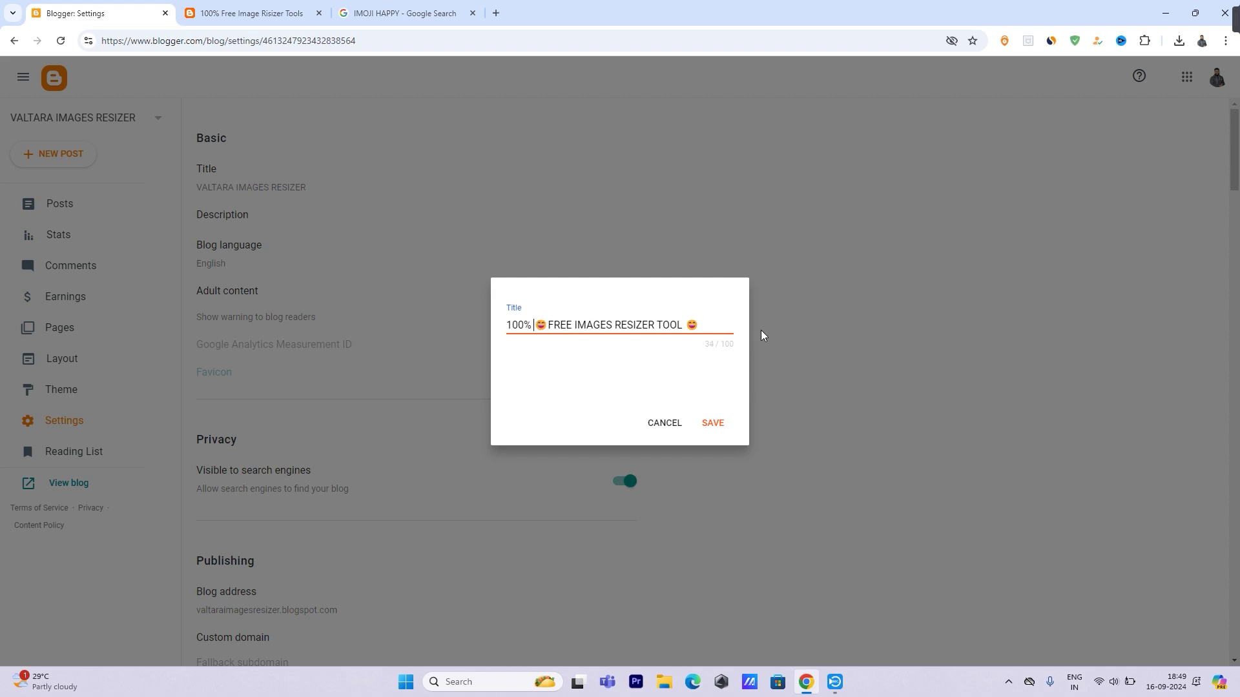
Copy the entire decorated blog title to the clipboard and save the title change
{"action": "left_click_drag", "start_coordinate": [720, 324], "coordinate": [391, 339]}
{"action": "right_click", "coordinate": [571, 332]}
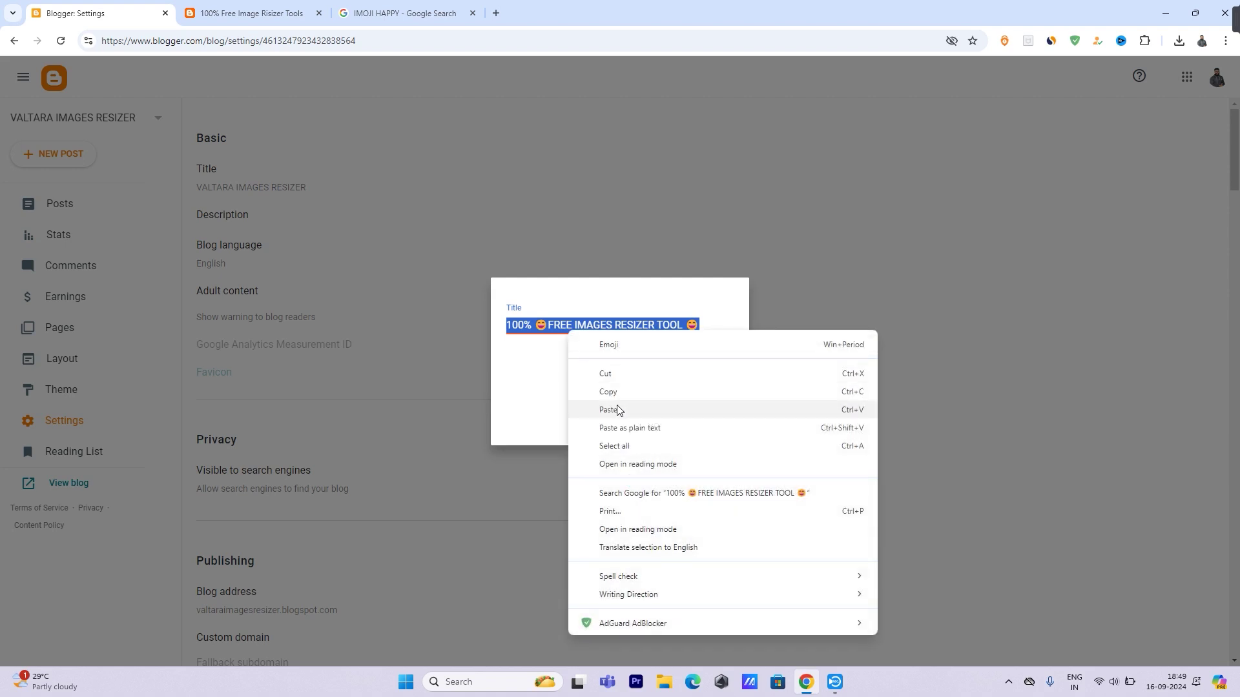
{"action": "left_click", "coordinate": [609, 392]}
{"action": "left_click", "coordinate": [713, 423]}
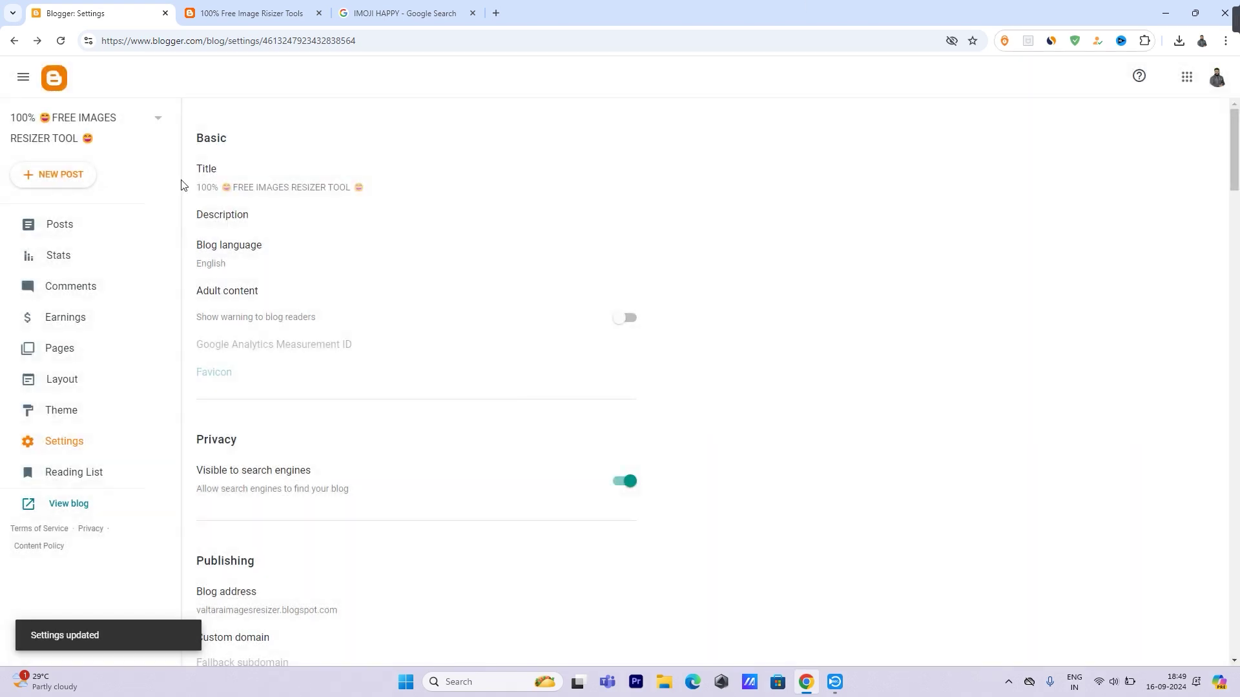
{"action": "left_click", "coordinate": [226, 215]}
{"action": "left_click", "coordinate": [560, 326]}
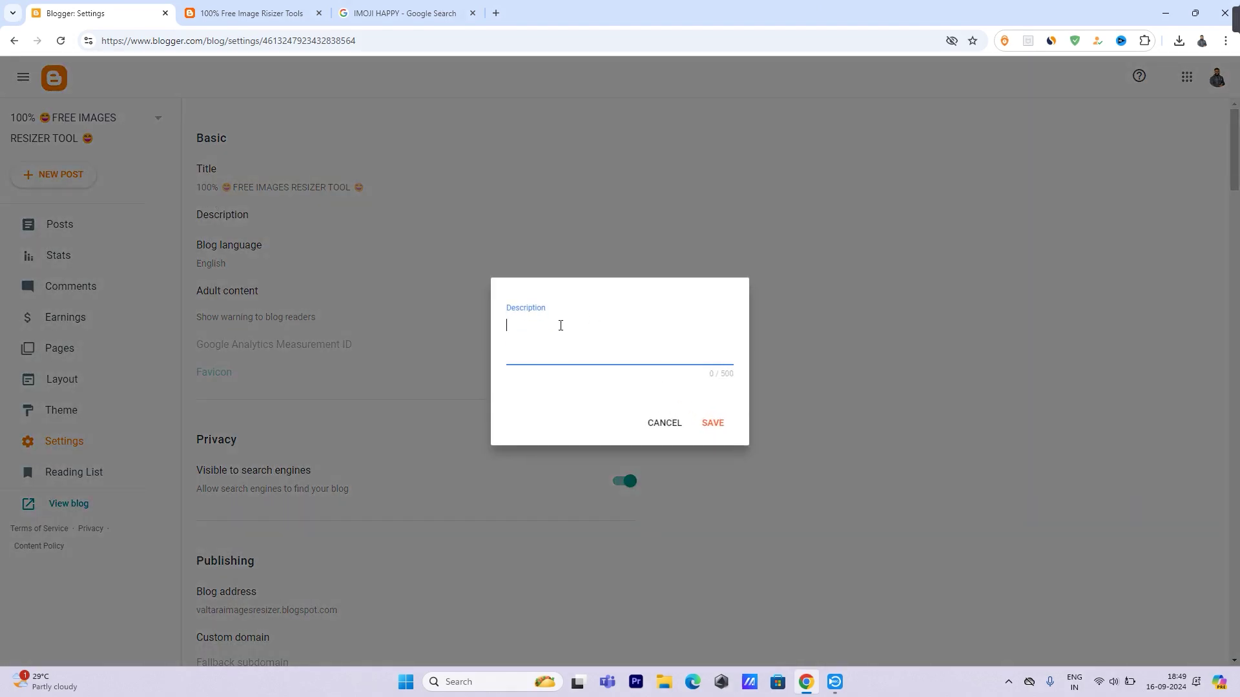
{"action": "left_click", "coordinate": [660, 427]}
Enable lazy loading of images and WebP image serving in the blog's post settings
{"action": "scroll", "coordinate": [243, 260], "scroll_direction": "down", "scroll_amount": 1}
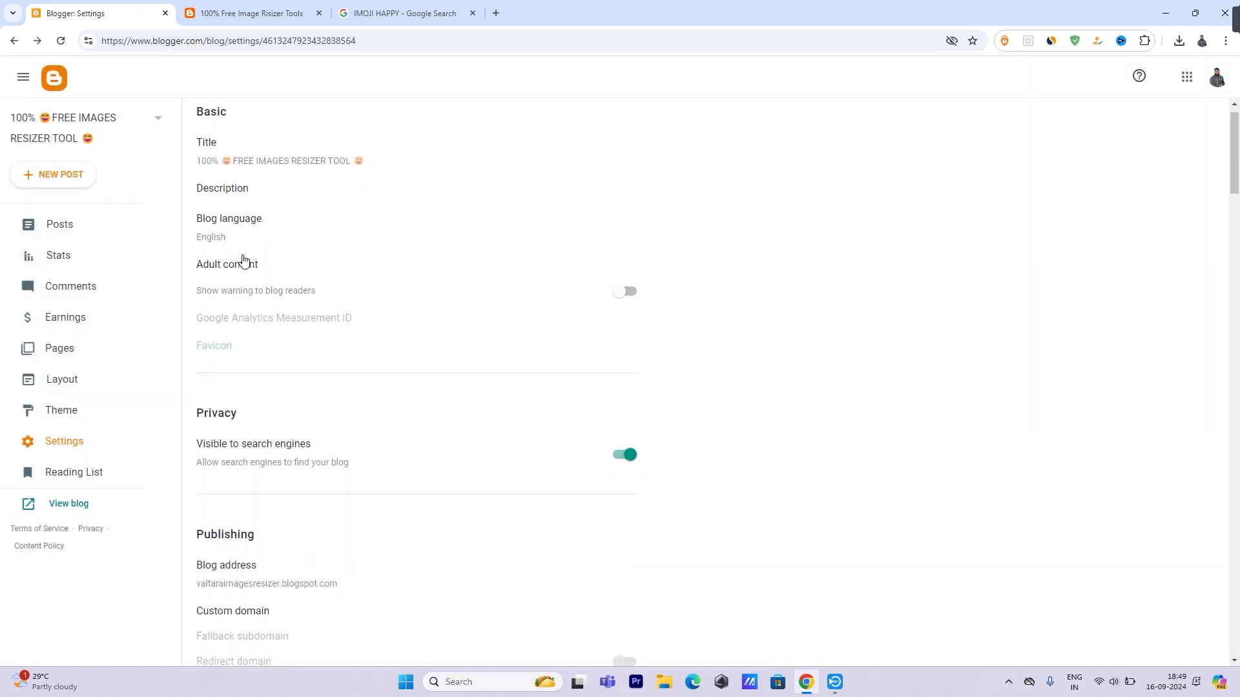
{"action": "scroll", "coordinate": [242, 260], "scroll_direction": "down", "scroll_amount": 2}
{"action": "scroll", "coordinate": [233, 378], "scroll_direction": "down", "scroll_amount": 8}
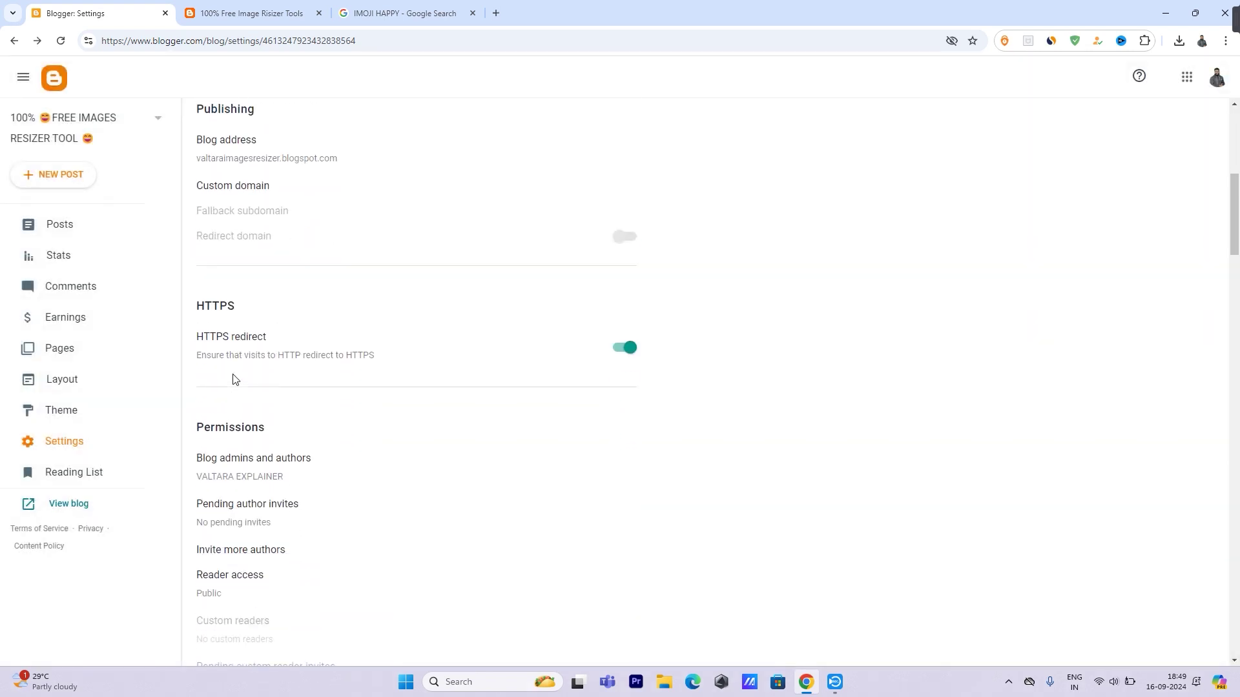
{"action": "scroll", "coordinate": [233, 379], "scroll_direction": "down", "scroll_amount": 6}
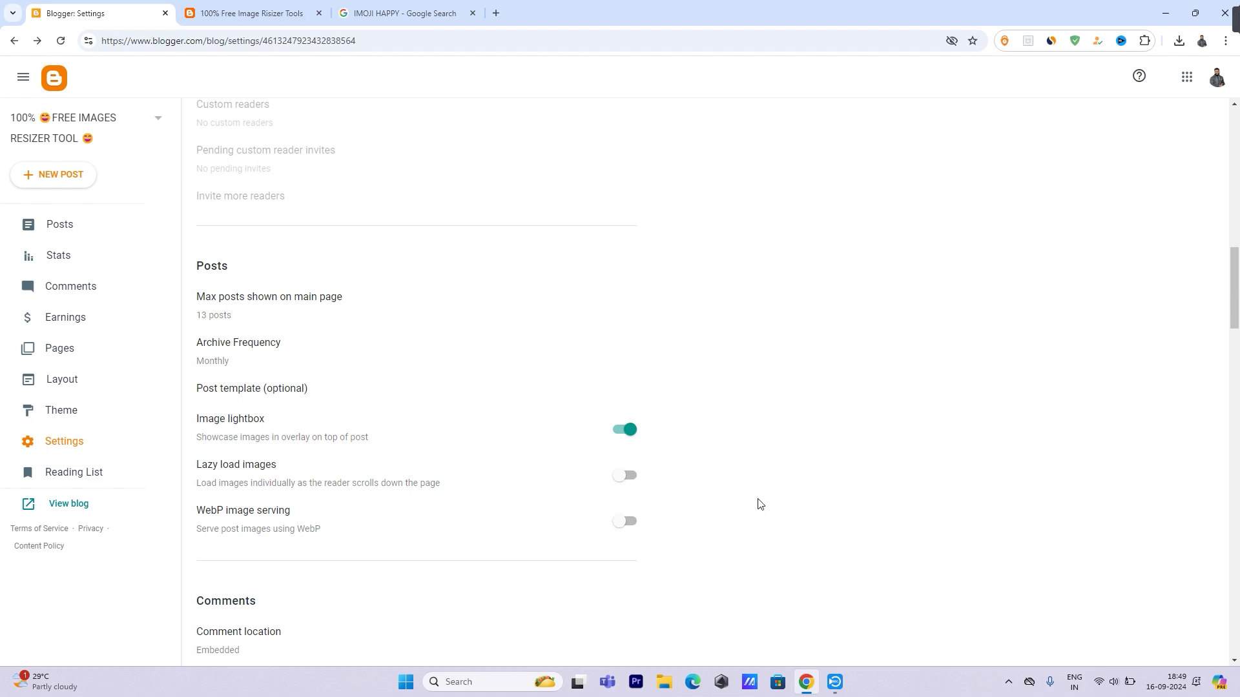
{"action": "scroll", "coordinate": [410, 438], "scroll_direction": "down", "scroll_amount": 3}
{"action": "left_click", "coordinate": [629, 281]}
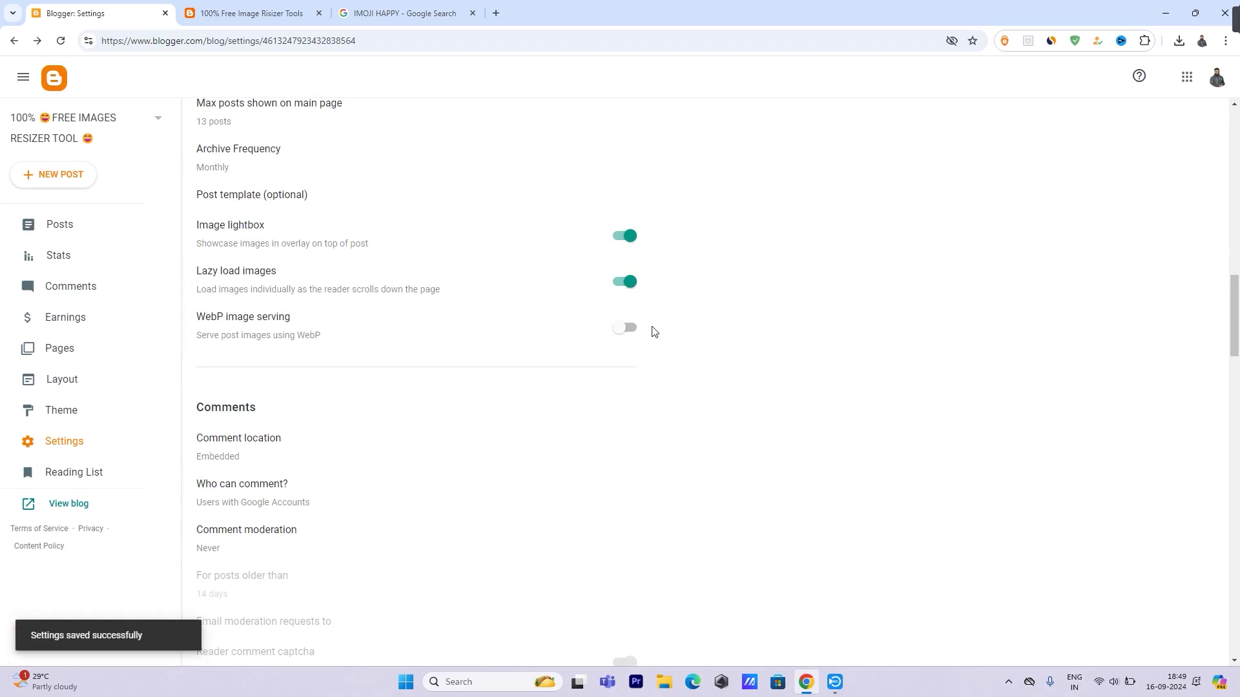
{"action": "left_click", "coordinate": [630, 333]}
Set the blog's time zone to (GMT+05:30) India Standard Time – Kolkata and save it
{"action": "scroll", "coordinate": [358, 280], "scroll_direction": "down", "scroll_amount": 1}
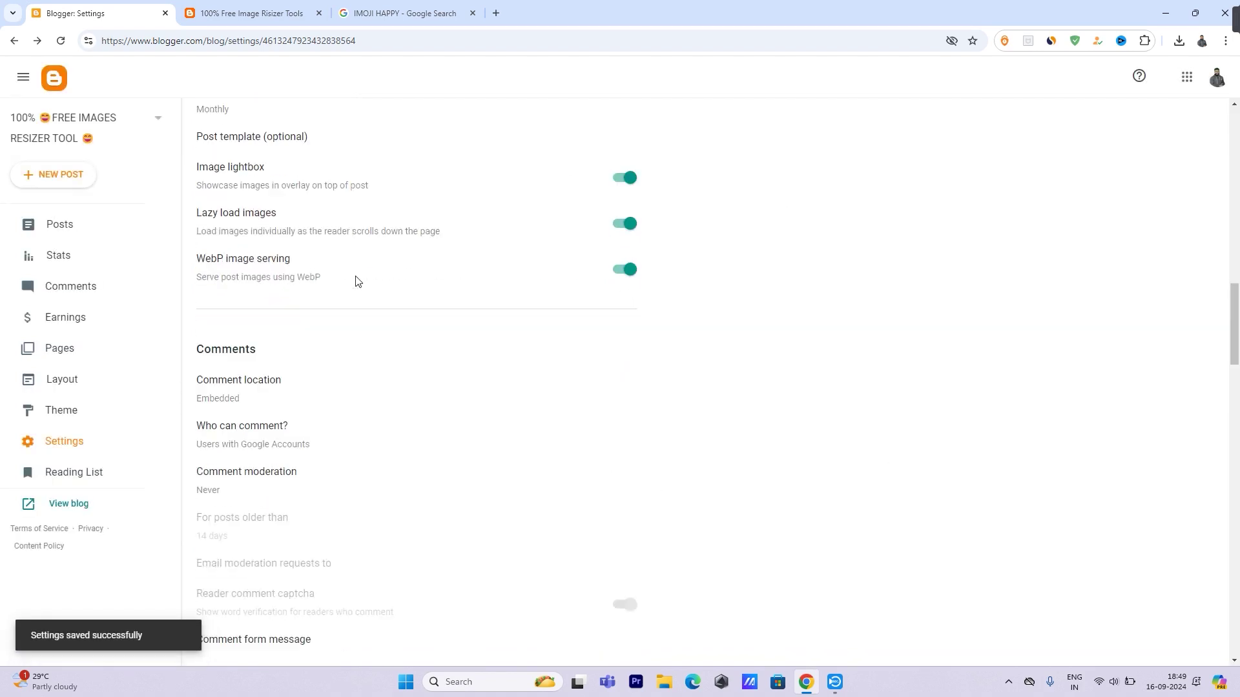
{"action": "scroll", "coordinate": [357, 280], "scroll_direction": "down", "scroll_amount": 5}
{"action": "scroll", "coordinate": [356, 284], "scroll_direction": "down", "scroll_amount": 6}
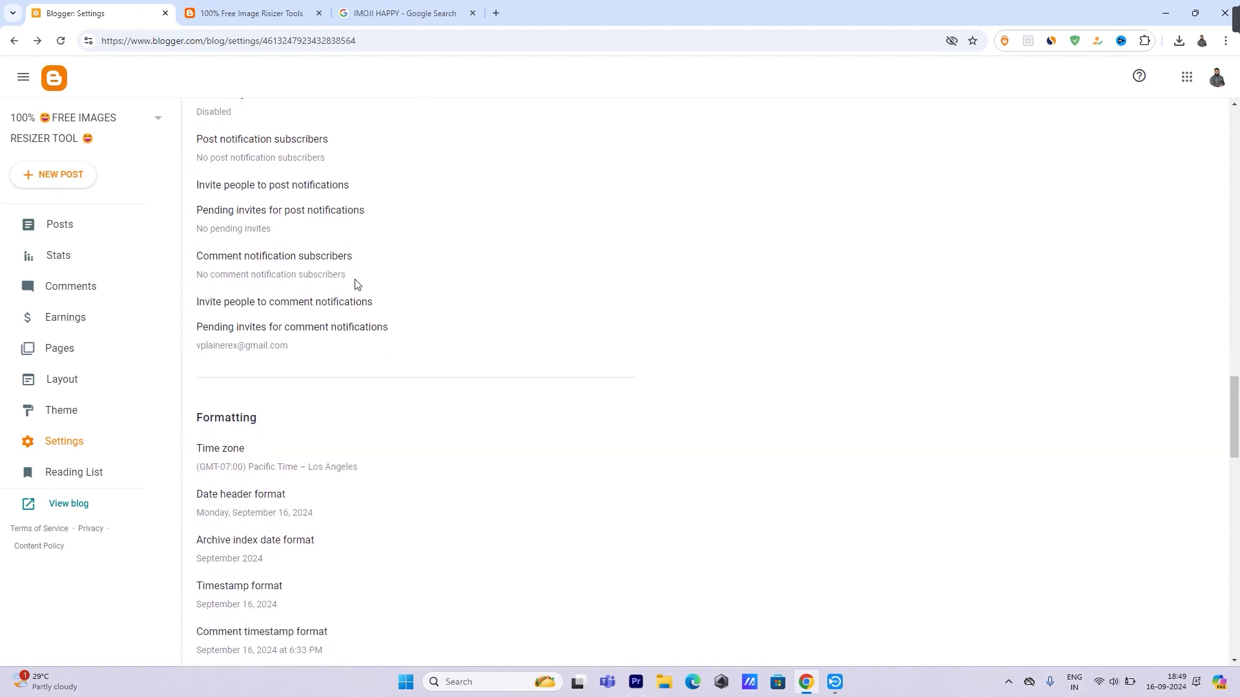
{"action": "left_click", "coordinate": [304, 332]}
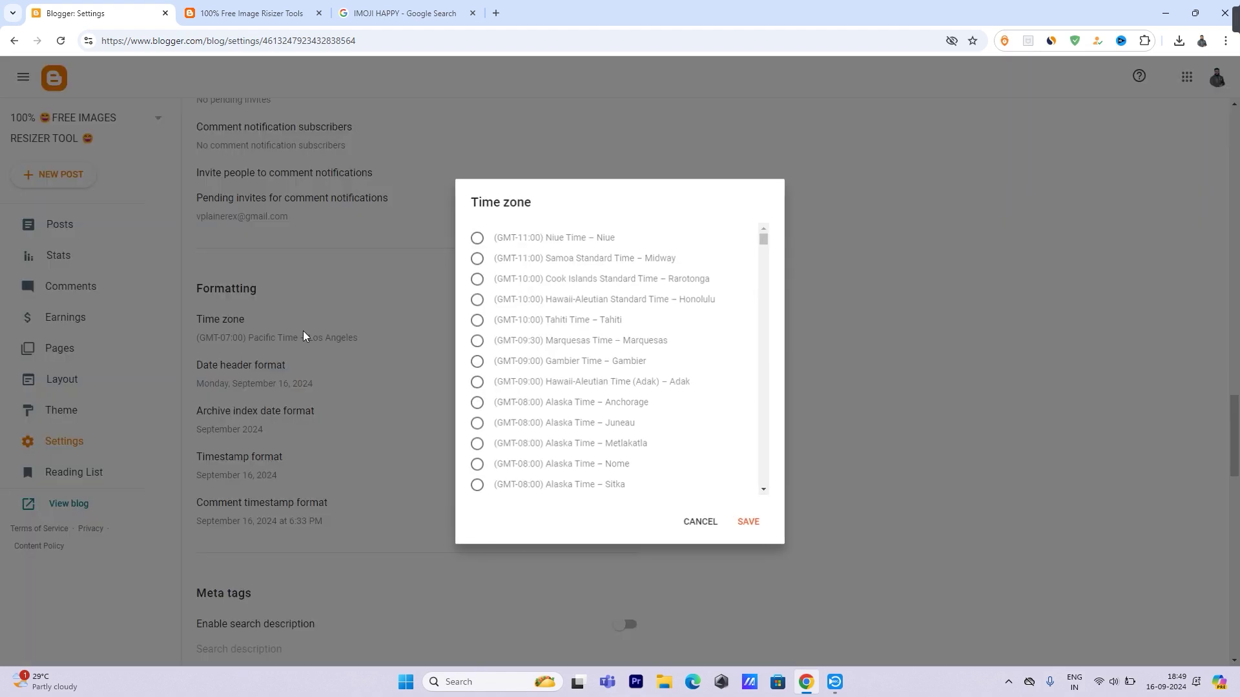
{"action": "scroll", "coordinate": [642, 383], "scroll_direction": "down", "scroll_amount": 20}
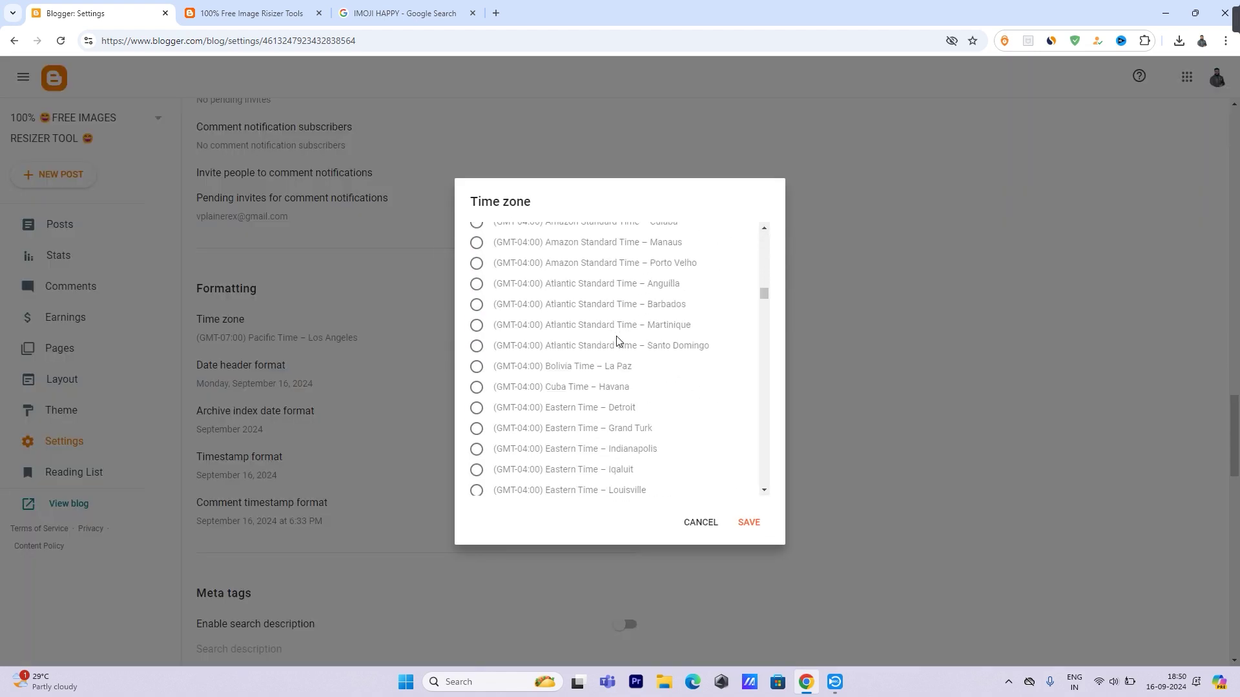
{"action": "scroll", "coordinate": [617, 340], "scroll_direction": "down", "scroll_amount": 20}
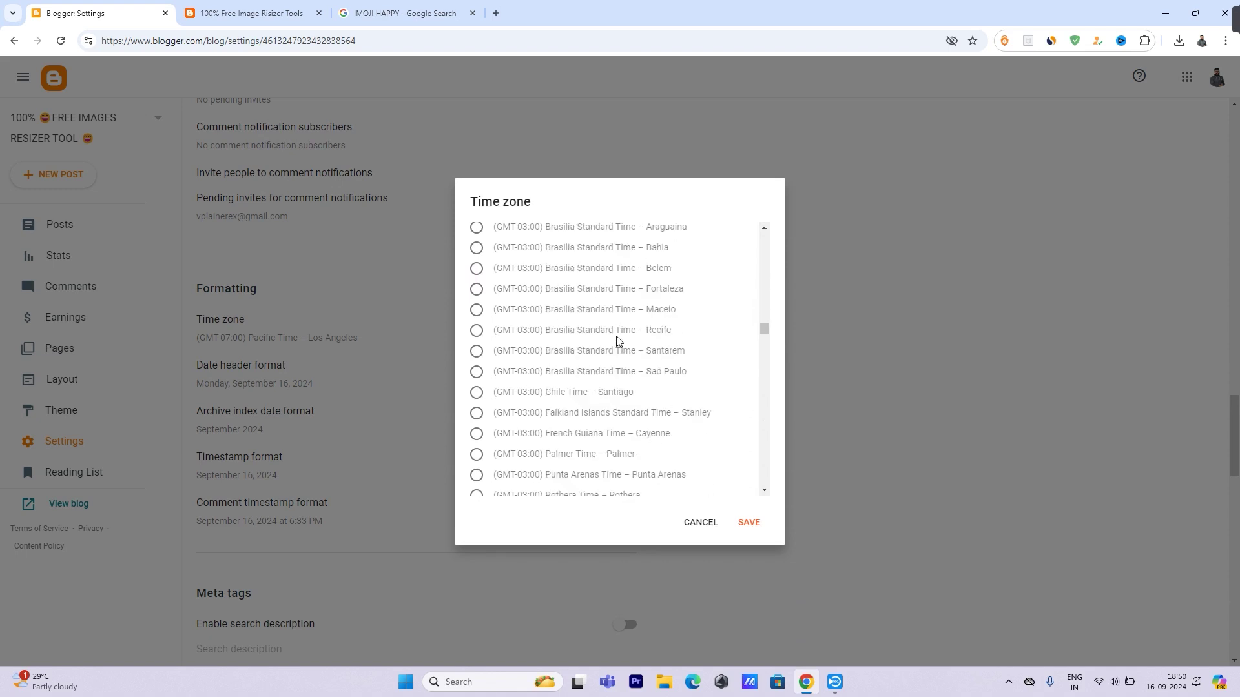
{"action": "scroll", "coordinate": [617, 341], "scroll_direction": "down", "scroll_amount": 10}
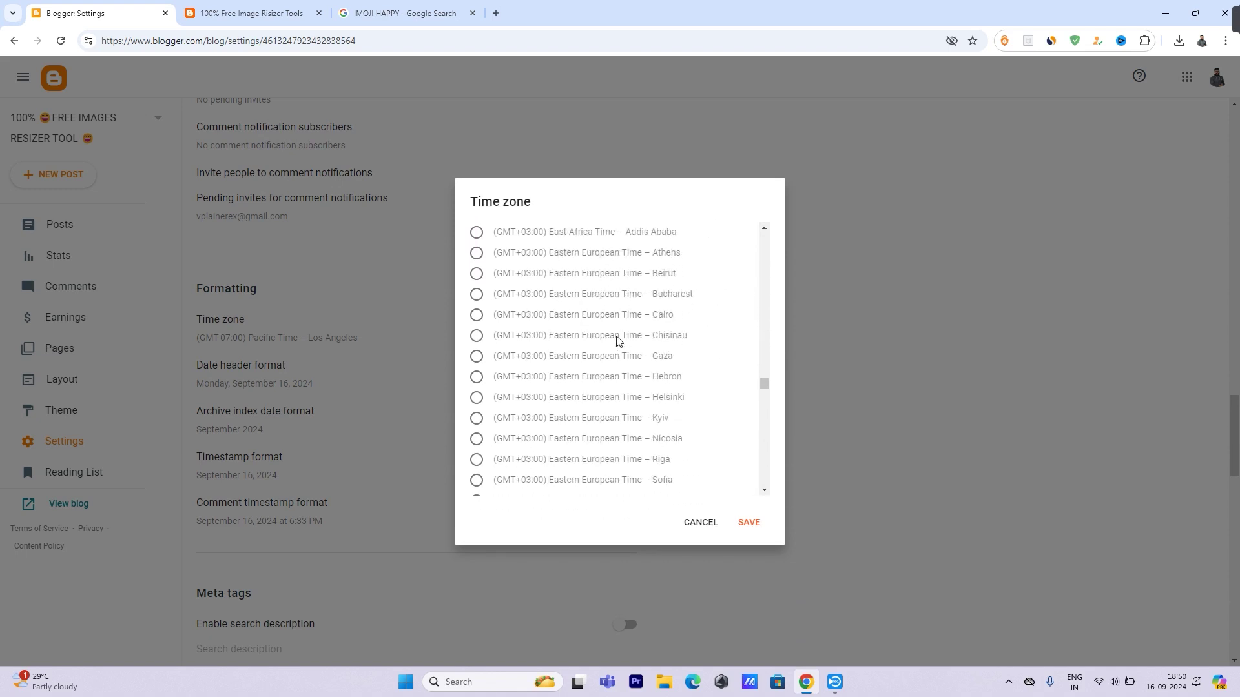
{"action": "scroll", "coordinate": [616, 341], "scroll_direction": "down", "scroll_amount": 15}
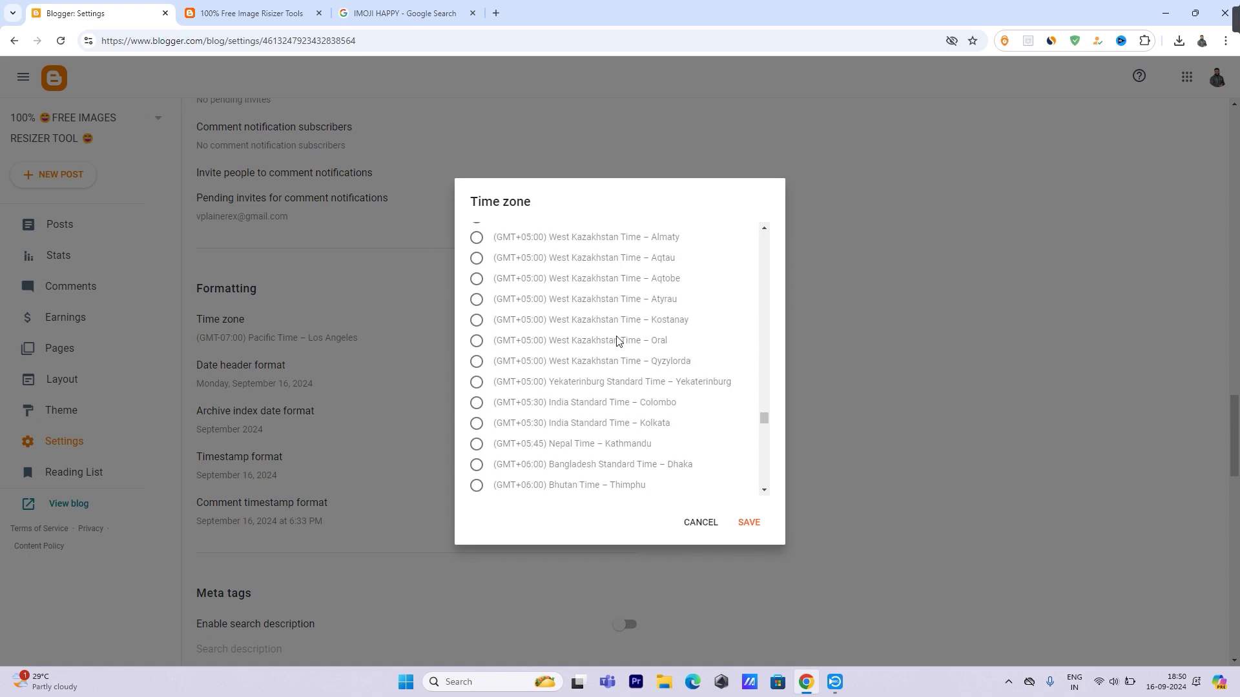
{"action": "scroll", "coordinate": [616, 341], "scroll_direction": "down", "scroll_amount": 1}
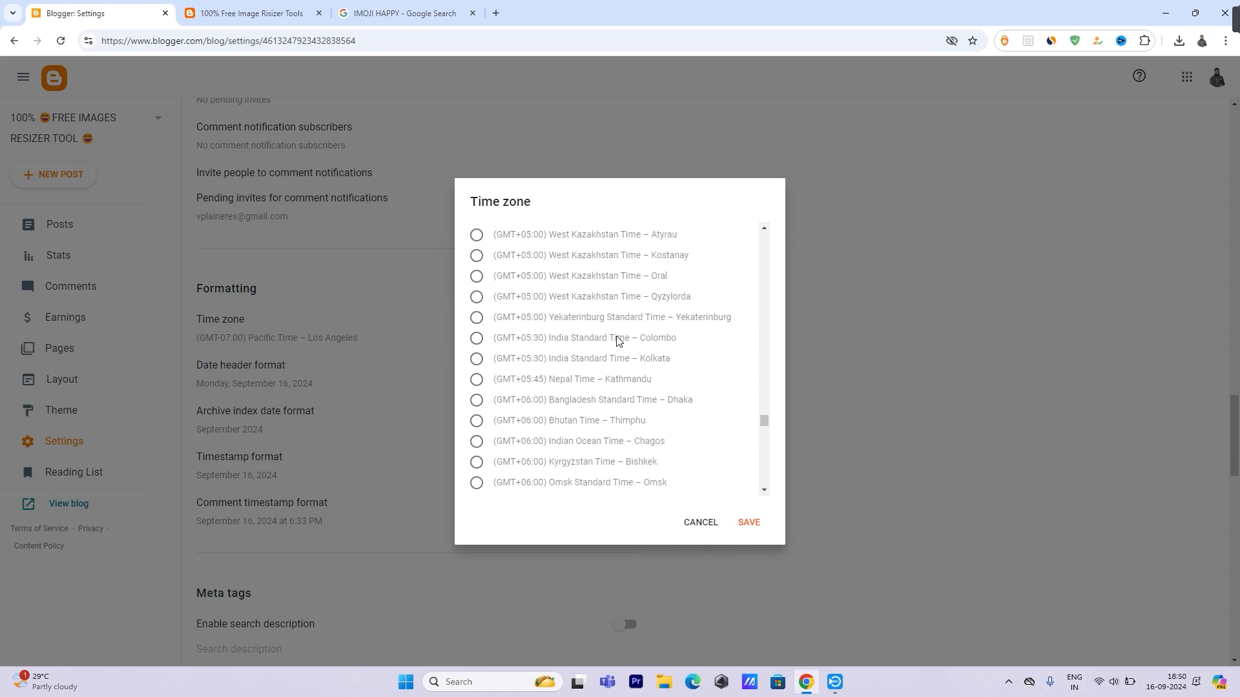
{"action": "left_click", "coordinate": [658, 363]}
{"action": "left_click", "coordinate": [747, 521]}
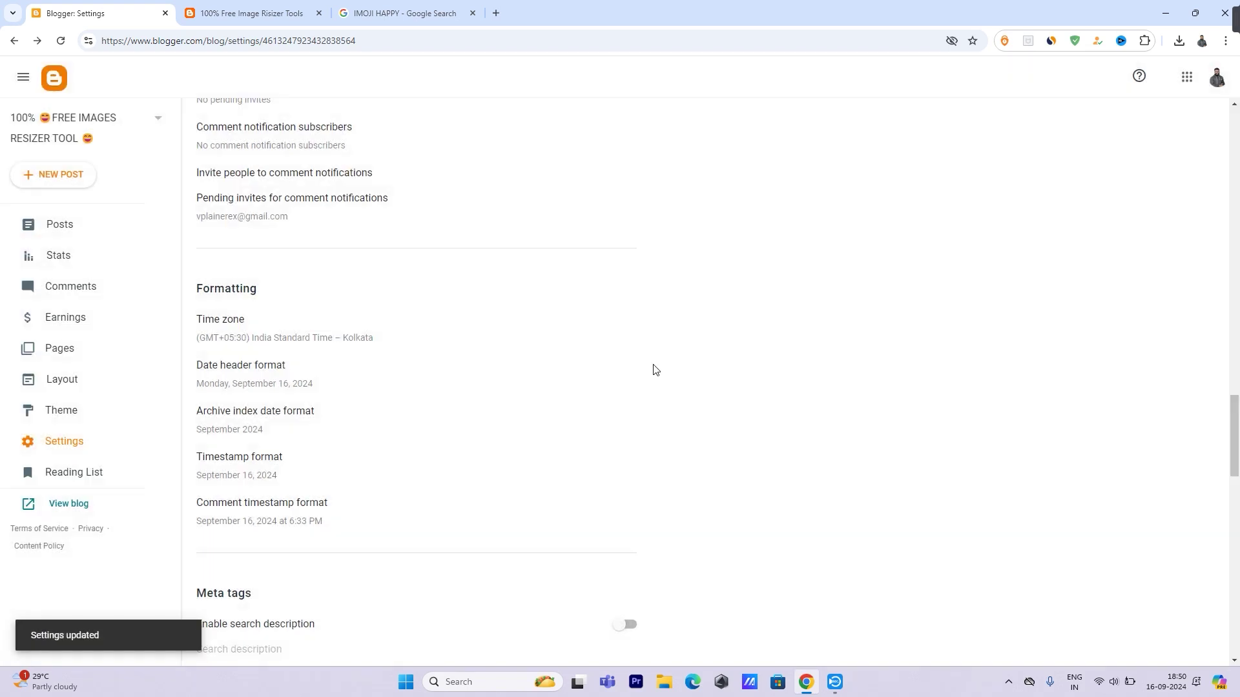
Enable custom robots.txt under Crawlers and indexing and open its content for editing
{"action": "scroll", "coordinate": [330, 359], "scroll_direction": "down", "scroll_amount": 3}
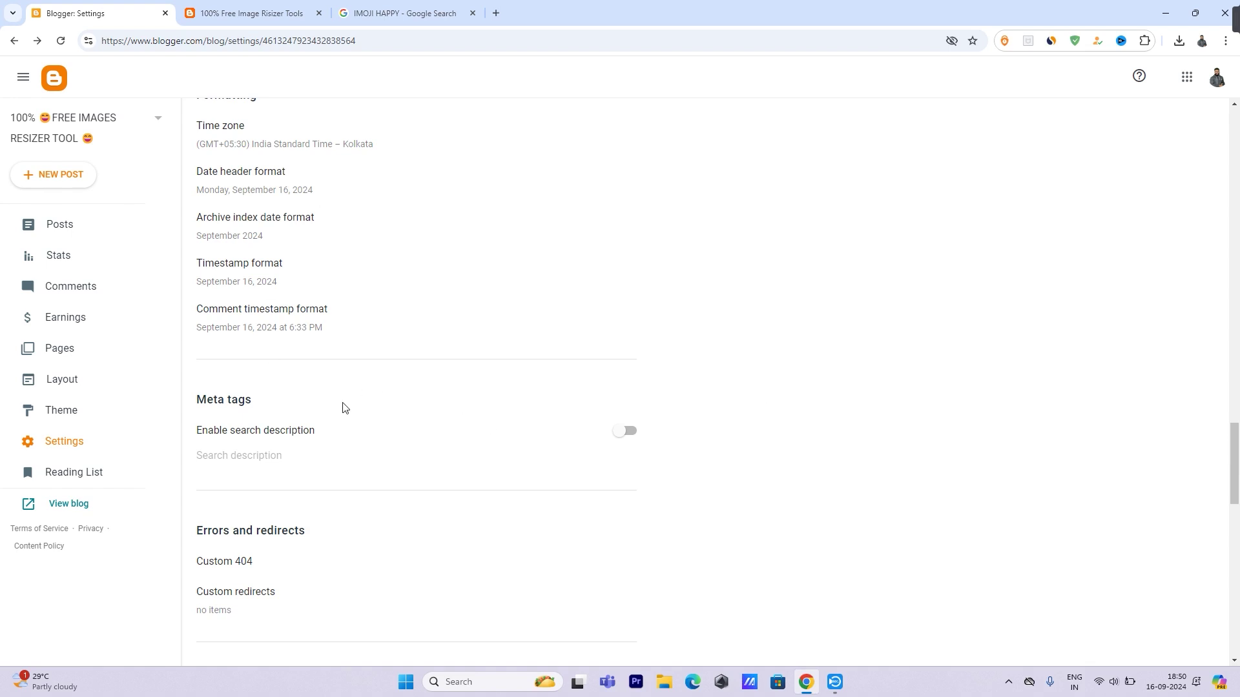
{"action": "scroll", "coordinate": [343, 408], "scroll_direction": "down", "scroll_amount": 5}
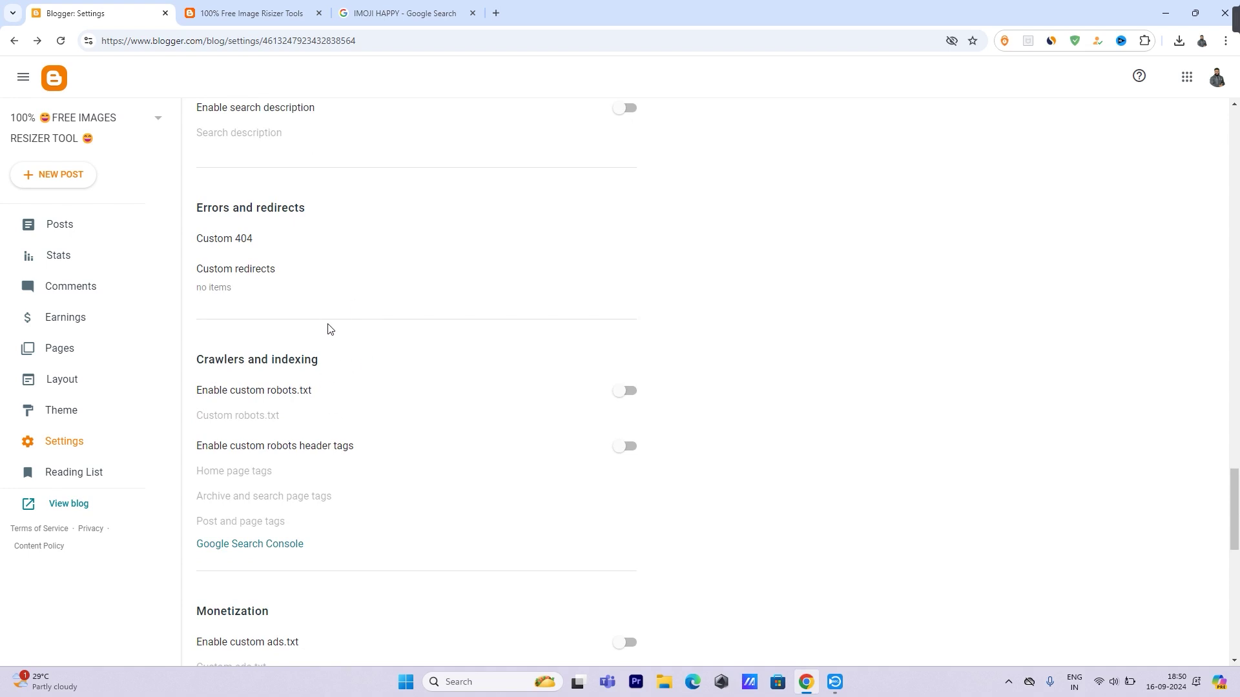
{"action": "scroll", "coordinate": [329, 331], "scroll_direction": "down", "scroll_amount": 1}
{"action": "left_click", "coordinate": [628, 328]}
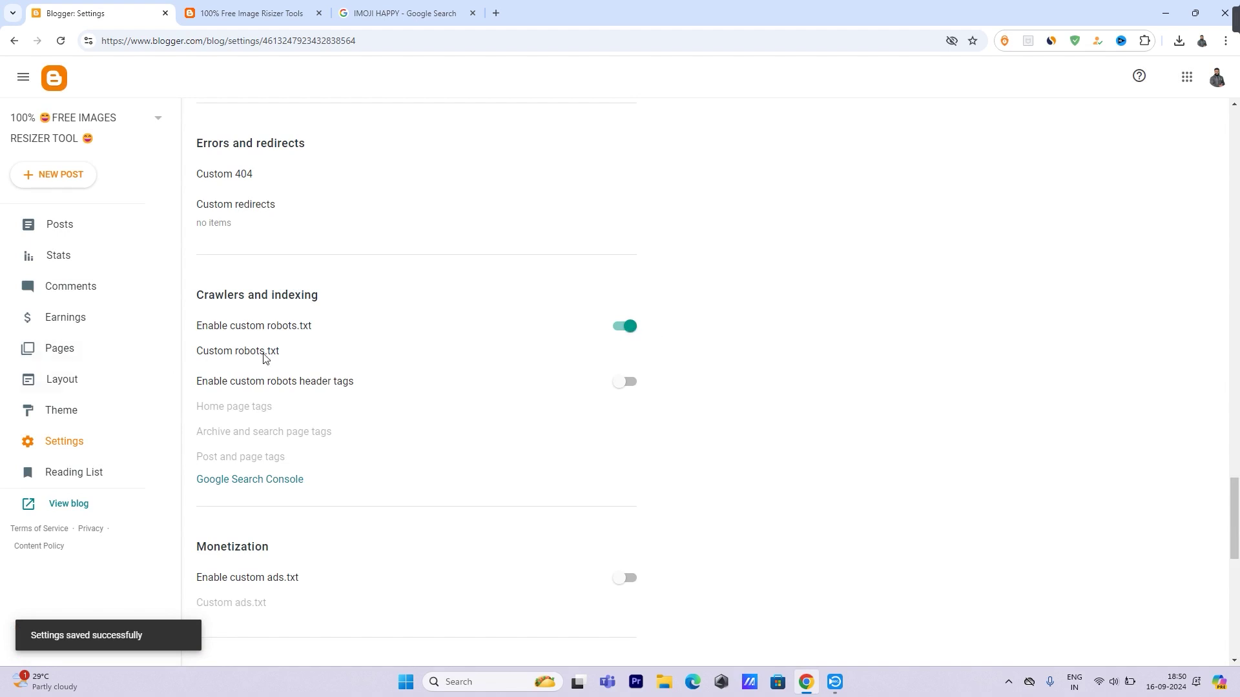
{"action": "left_click", "coordinate": [265, 352]}
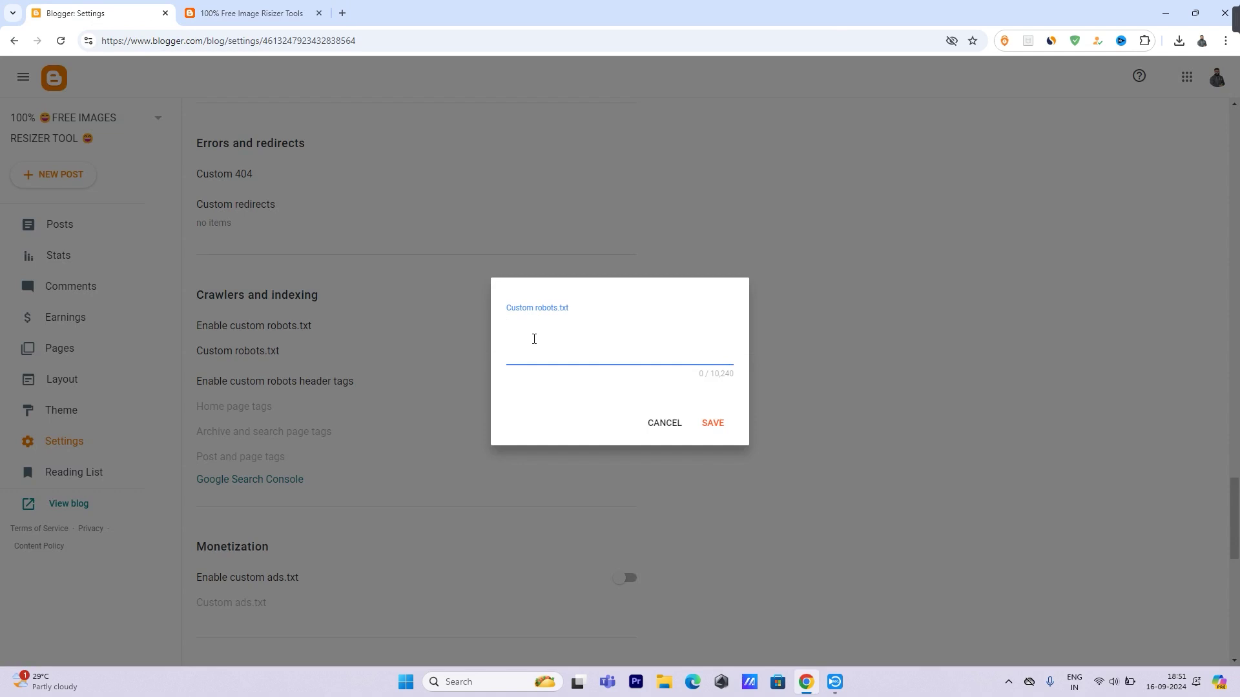
Open the Blogger sitemap generator at bloggersitemap.com in a new browser tab
{"action": "left_click", "coordinate": [343, 13]}
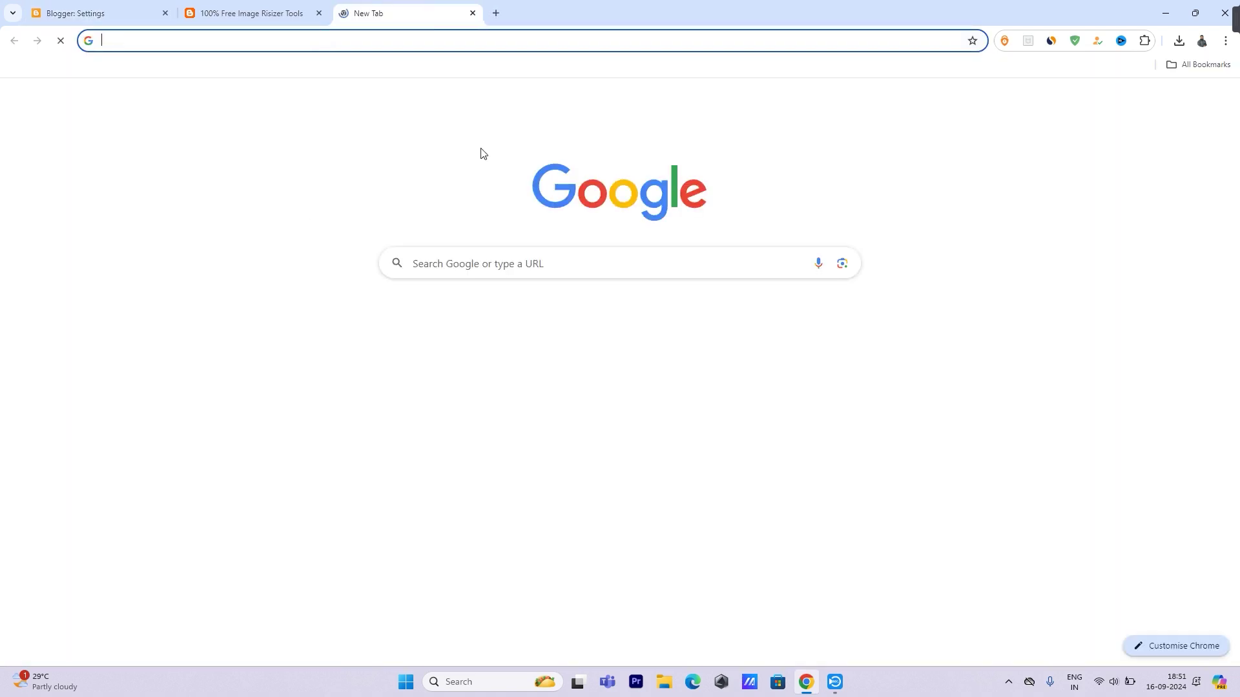
{"action": "right_click", "coordinate": [476, 269]}
{"action": "left_click", "coordinate": [515, 383]}
{"action": "left_click_drag", "start_coordinate": [523, 269], "coordinate": [291, 266]}
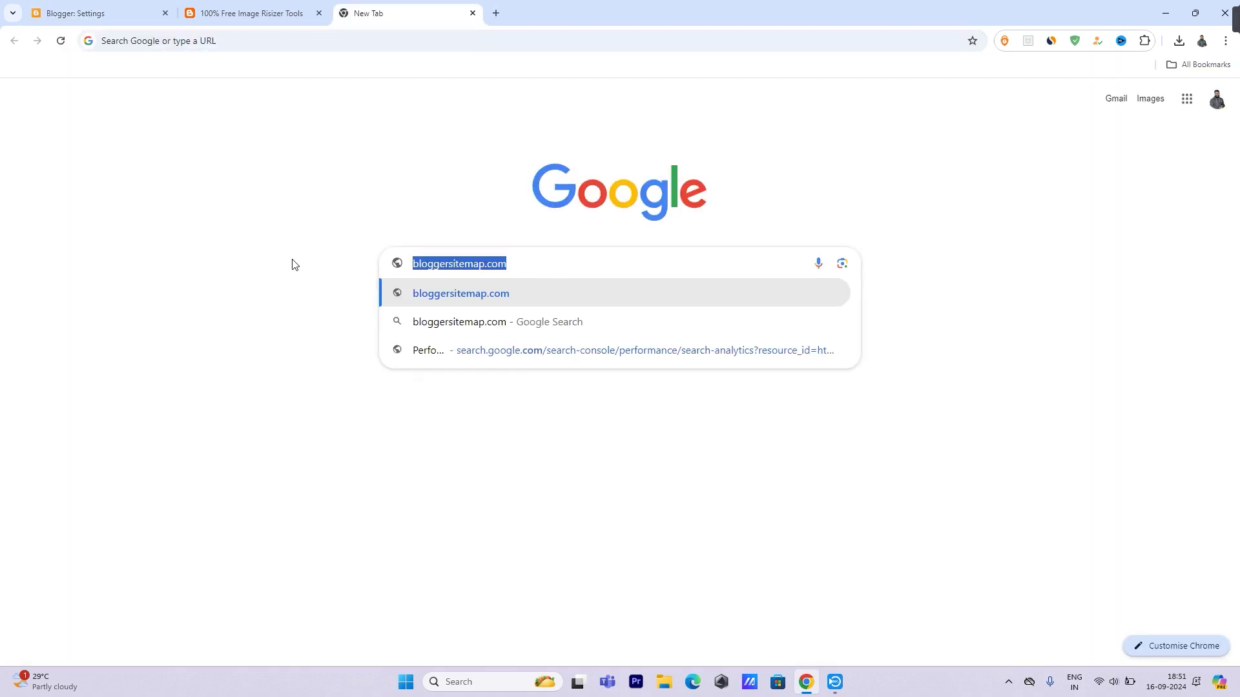
{"action": "left_click", "coordinate": [420, 202]}
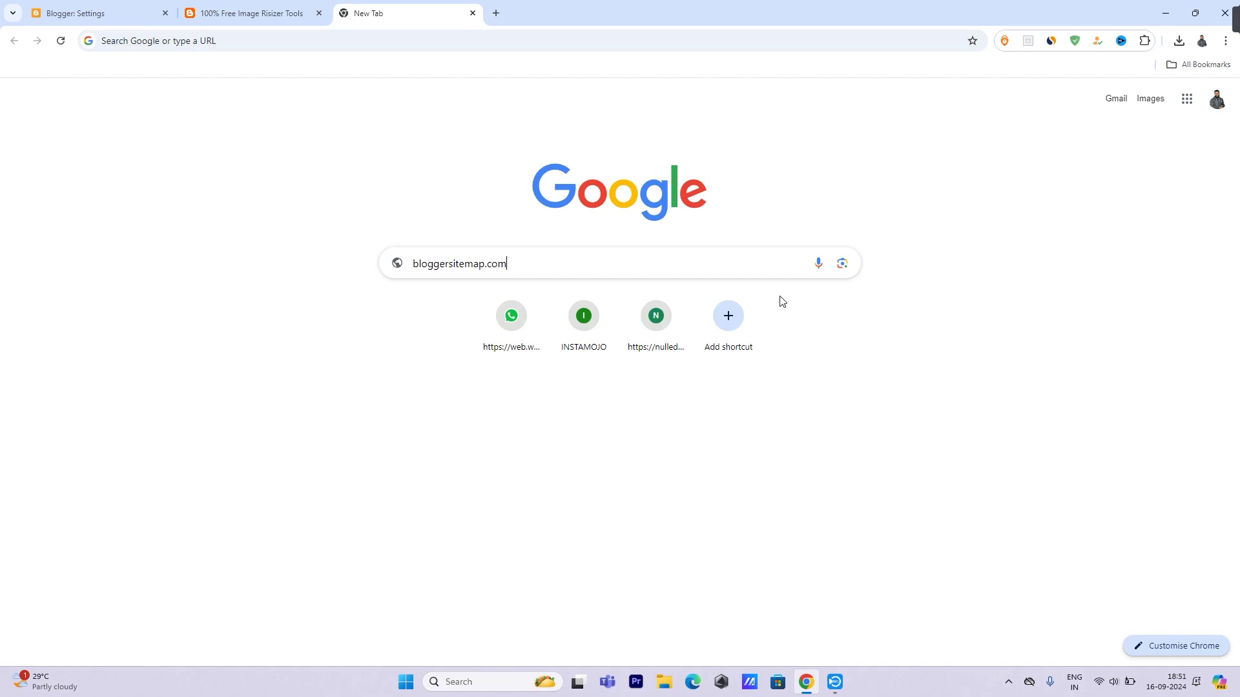
{"action": "key", "text": "Return"}
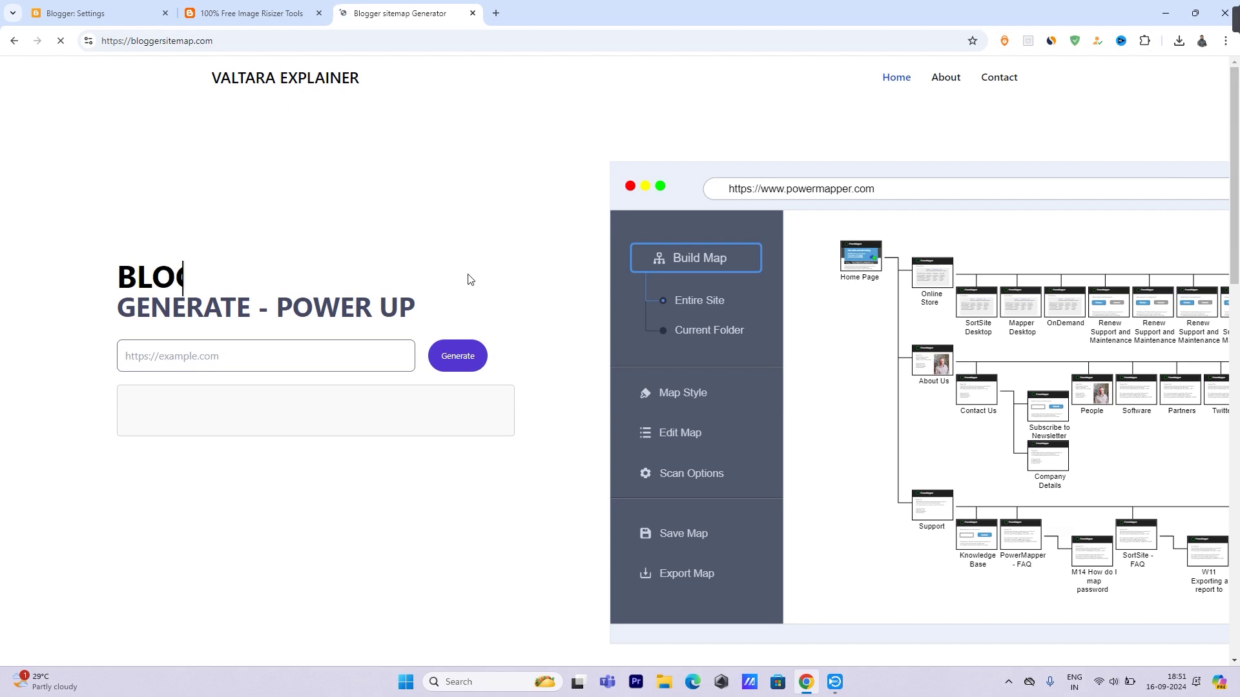
{"action": "scroll", "coordinate": [491, 407], "scroll_direction": "down", "scroll_amount": 7}
{"action": "scroll", "coordinate": [481, 479], "scroll_direction": "up", "scroll_amount": 7}
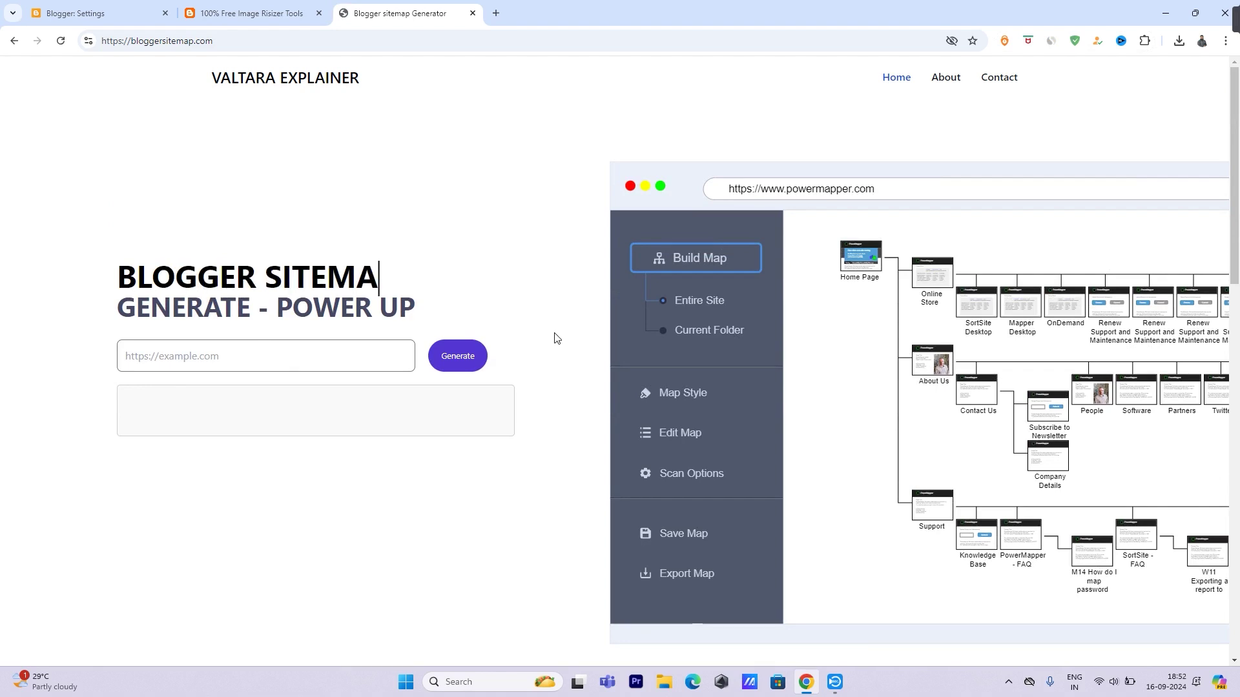
{"action": "scroll", "coordinate": [549, 349], "scroll_direction": "down", "scroll_amount": 15}
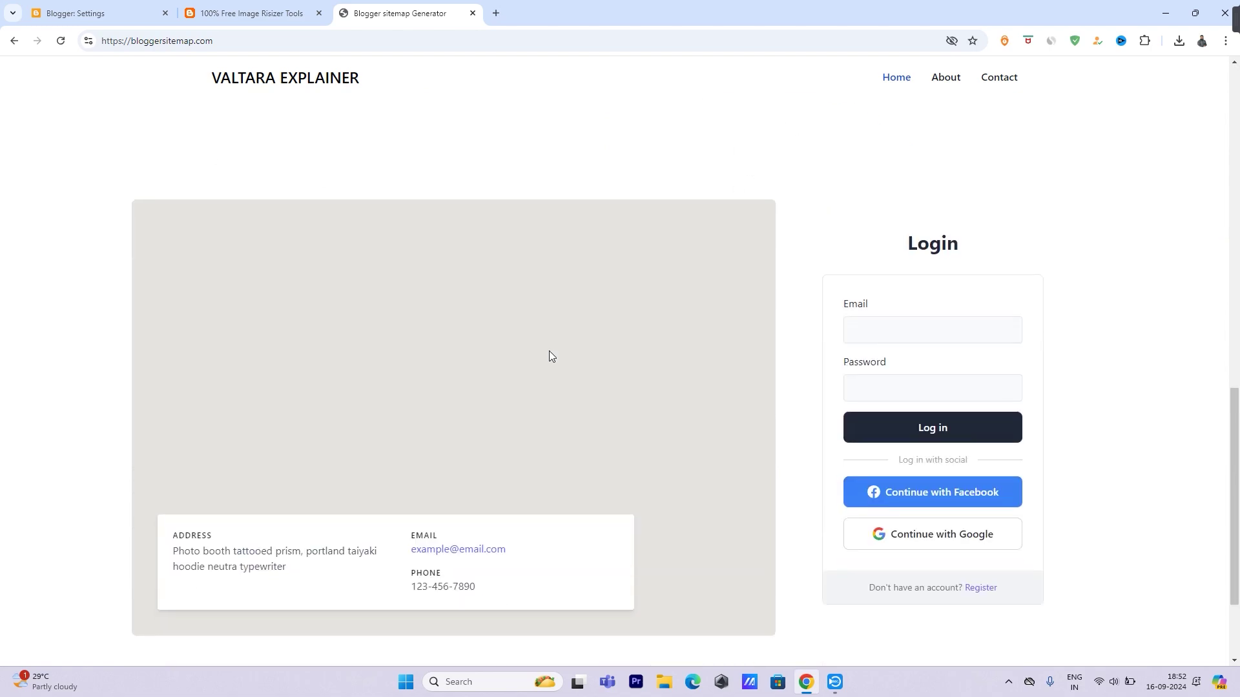
{"action": "scroll", "coordinate": [569, 428], "scroll_direction": "up", "scroll_amount": 15}
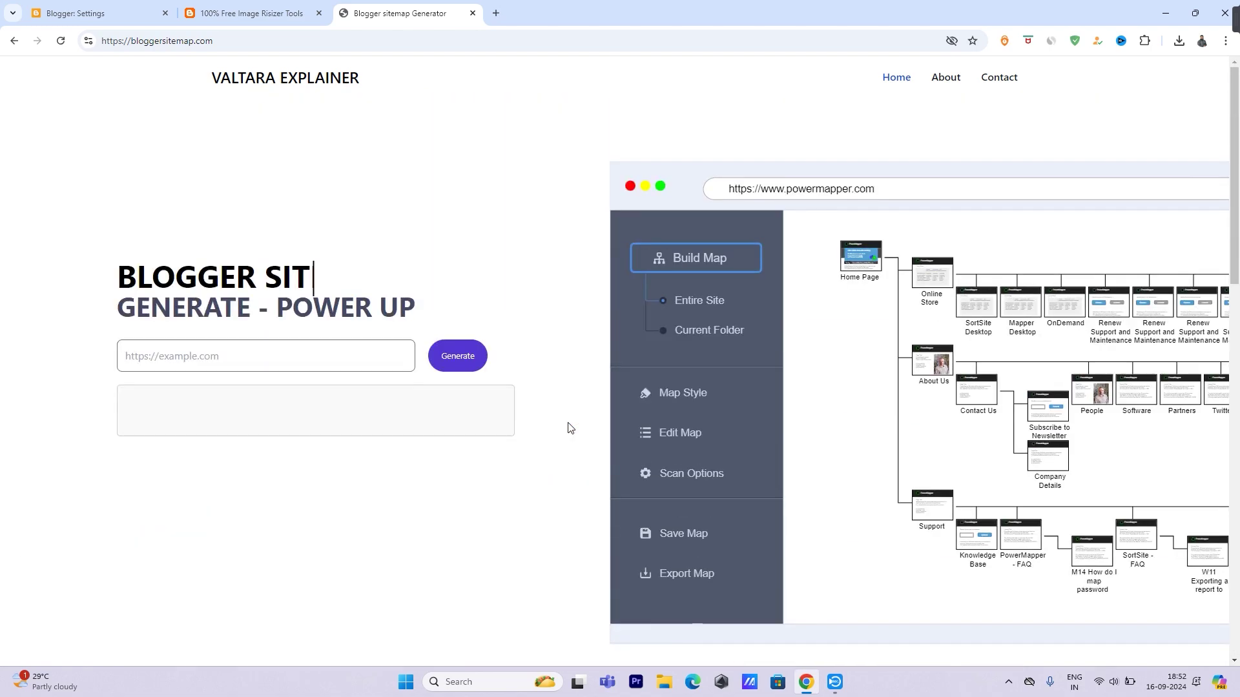
{"action": "right_click", "coordinate": [225, 359]}
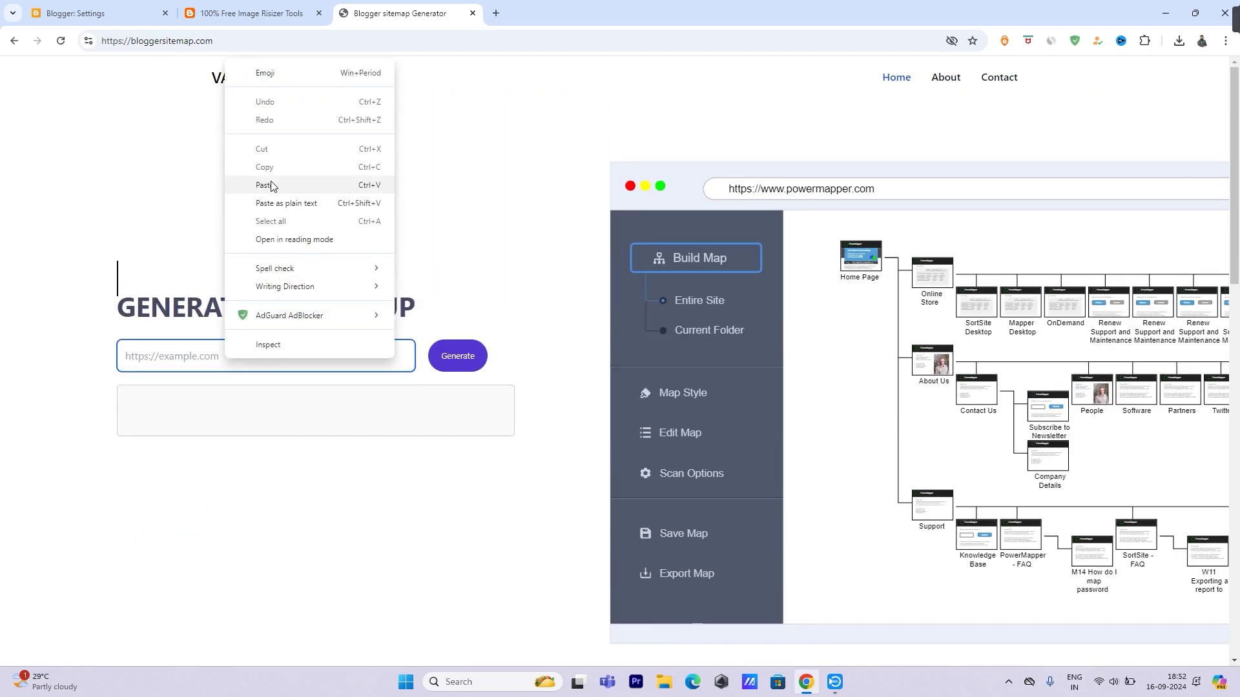
{"action": "left_click", "coordinate": [215, 16]}
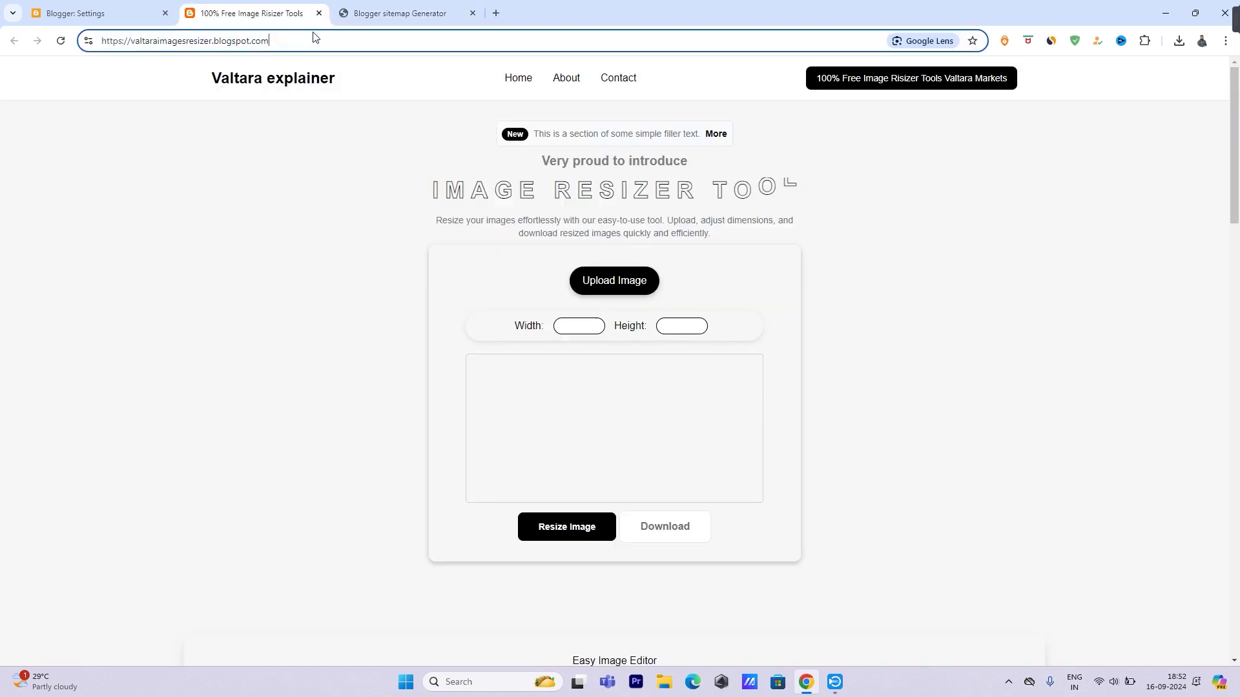
{"action": "left_click", "coordinate": [258, 40]}
{"action": "key", "text": "ctrl+c"}
{"action": "right_click", "coordinate": [257, 41]}
{"action": "left_click", "coordinate": [294, 159]}
{"action": "left_click", "coordinate": [400, 12]}
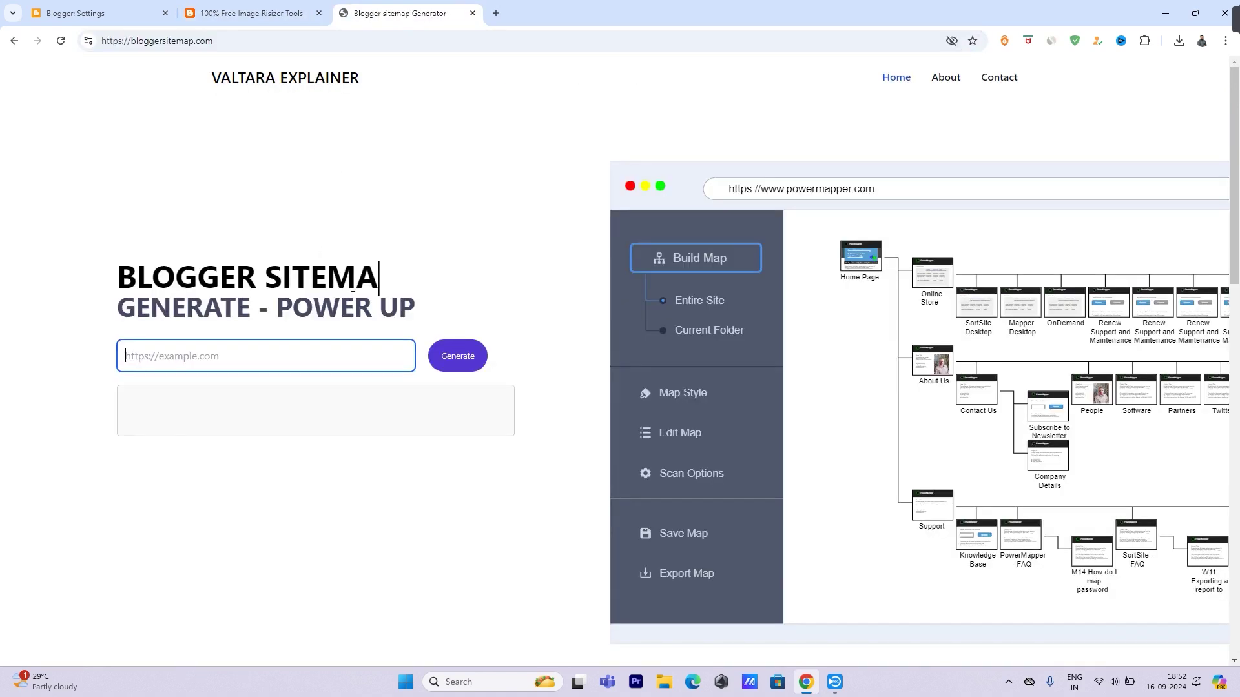
{"action": "left_click", "coordinate": [268, 172]}
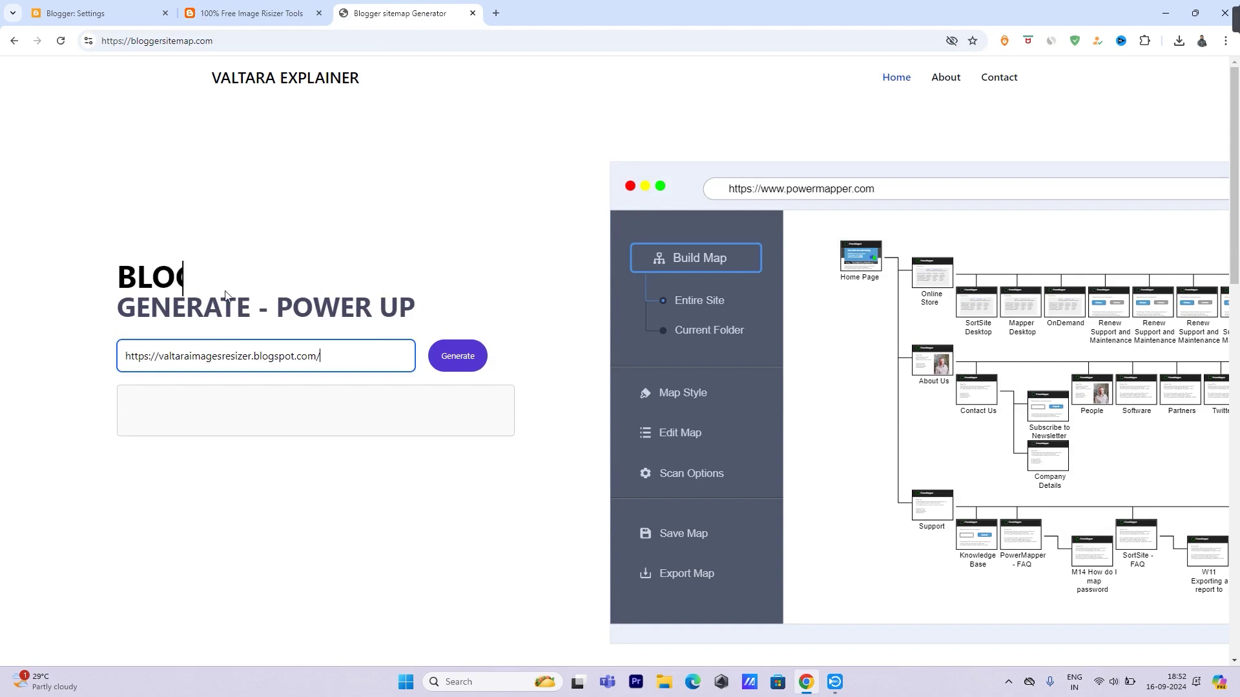
Generate the sitemap for the entered blog address and copy all of the resulting robots.txt text
{"action": "left_click", "coordinate": [450, 367]}
{"action": "scroll", "coordinate": [450, 369], "scroll_direction": "down", "scroll_amount": 1}
{"action": "left_click_drag", "start_coordinate": [248, 413], "coordinate": [100, 336]}
{"action": "right_click", "coordinate": [136, 338]}
{"action": "left_click", "coordinate": [169, 354]}
Return to the Blogger settings, paste the copied sitemap rules into the custom robots.txt and save them
{"action": "left_click", "coordinate": [97, 13]}
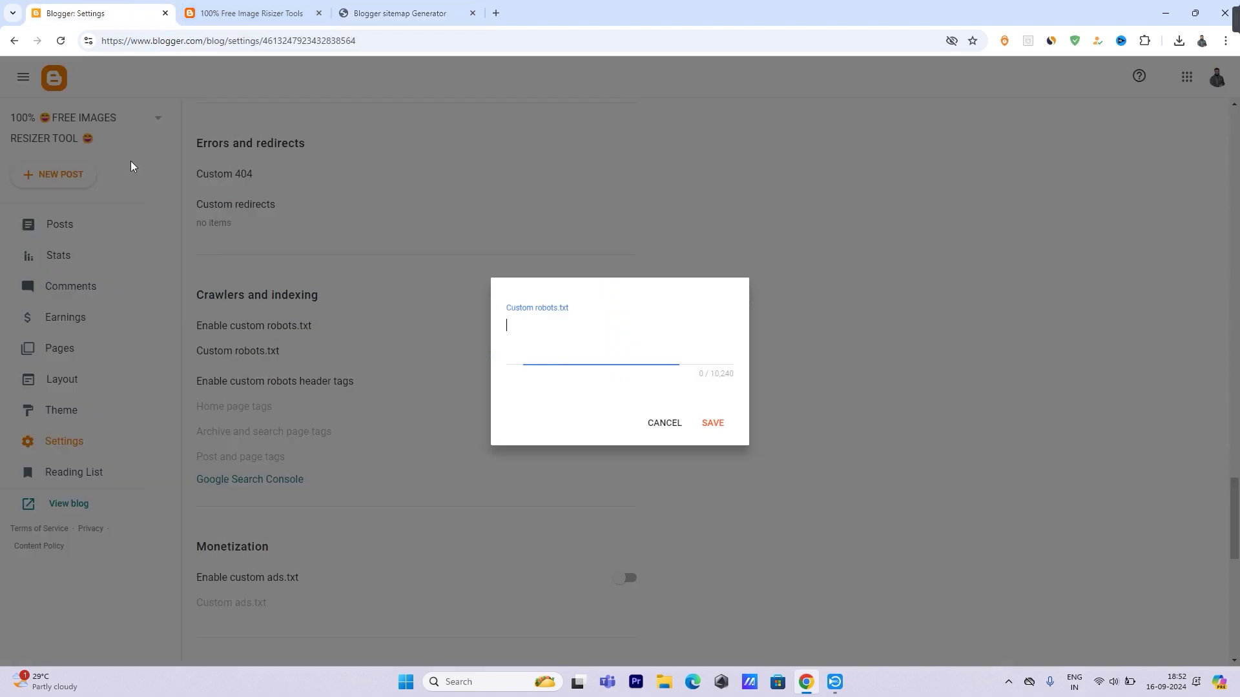
{"action": "right_click", "coordinate": [524, 321]}
{"action": "left_click", "coordinate": [572, 387]}
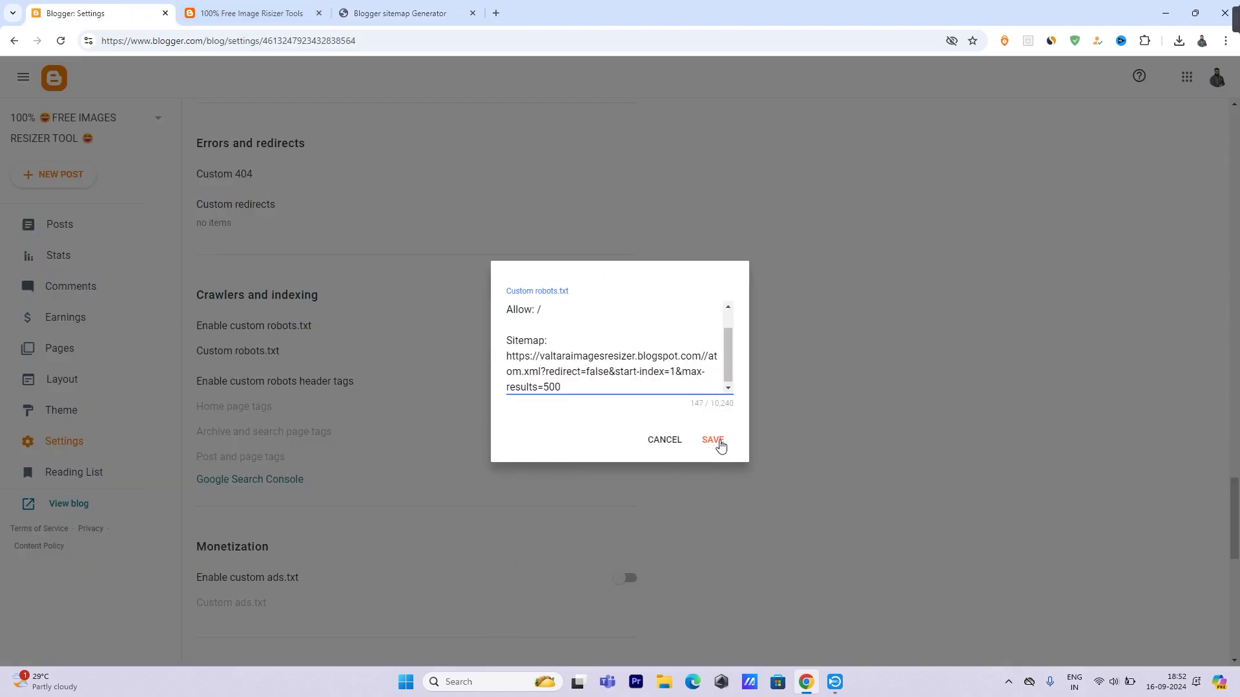
{"action": "left_click", "coordinate": [713, 441]}
Enable custom robots header tags in the Crawlers and indexing settings
{"action": "scroll", "coordinate": [316, 362], "scroll_direction": "down", "scroll_amount": 1}
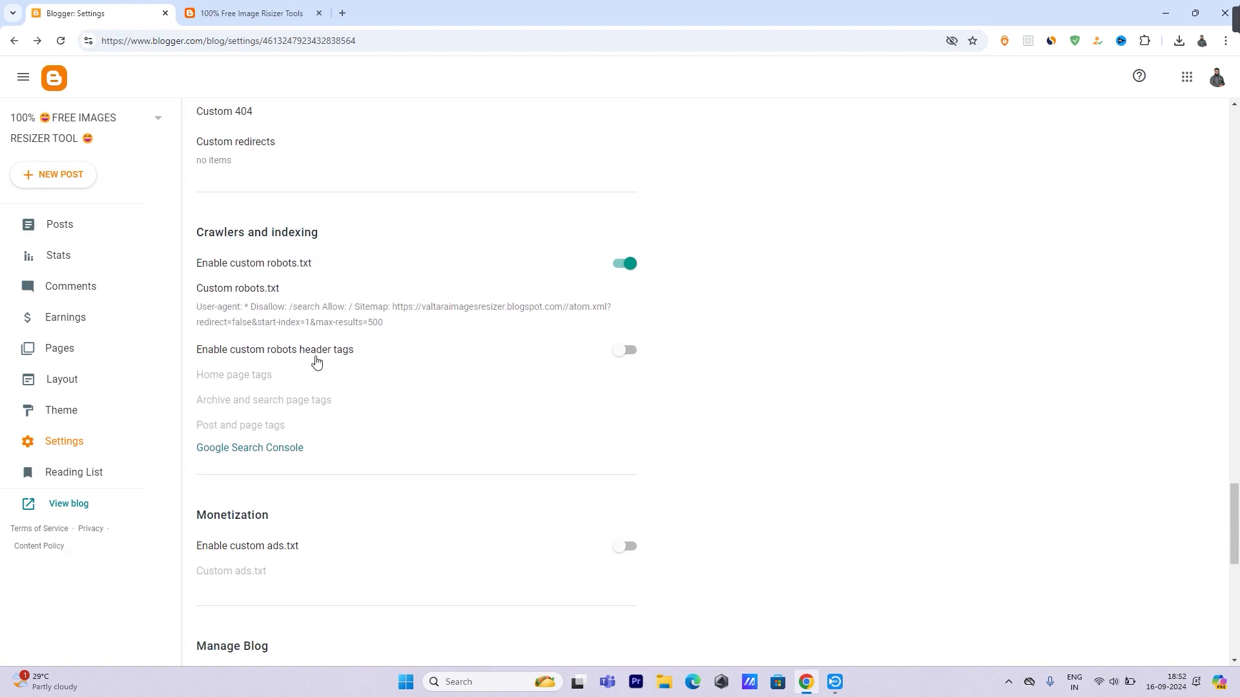
{"action": "scroll", "coordinate": [317, 362], "scroll_direction": "down", "scroll_amount": 1}
{"action": "left_click", "coordinate": [625, 288]}
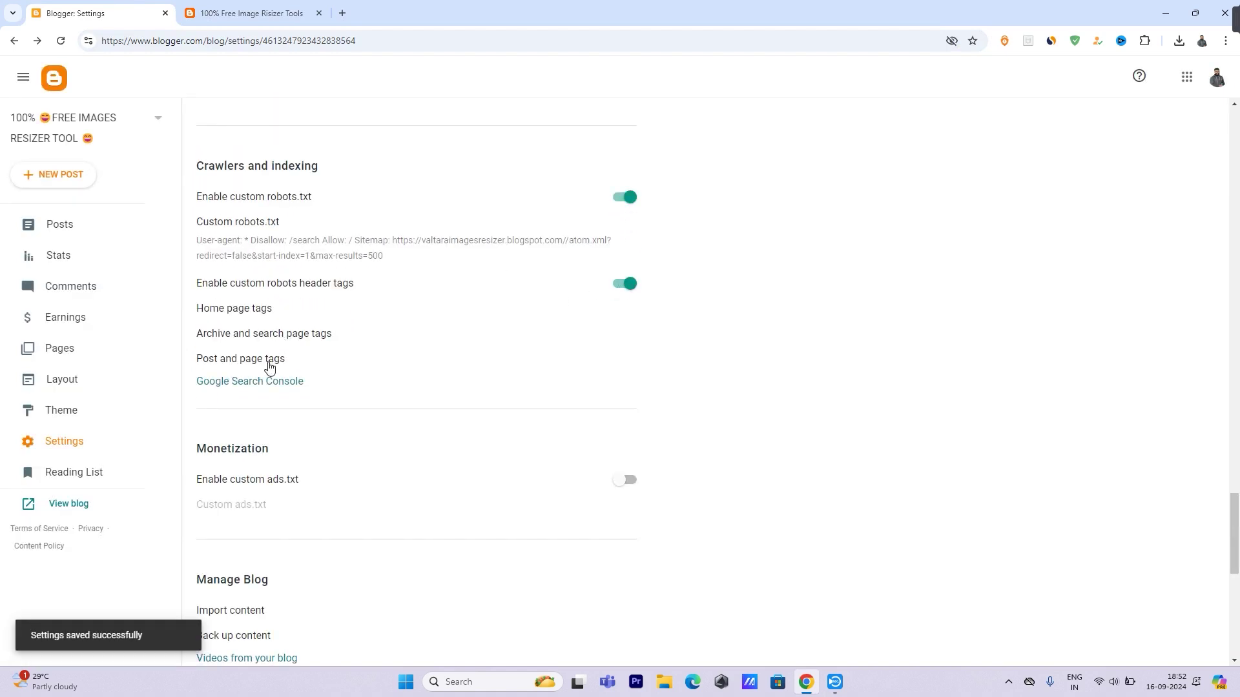
Enable the all and noodp robot tags for the home page and save them
{"action": "left_click", "coordinate": [250, 308]}
{"action": "left_click", "coordinate": [712, 231]}
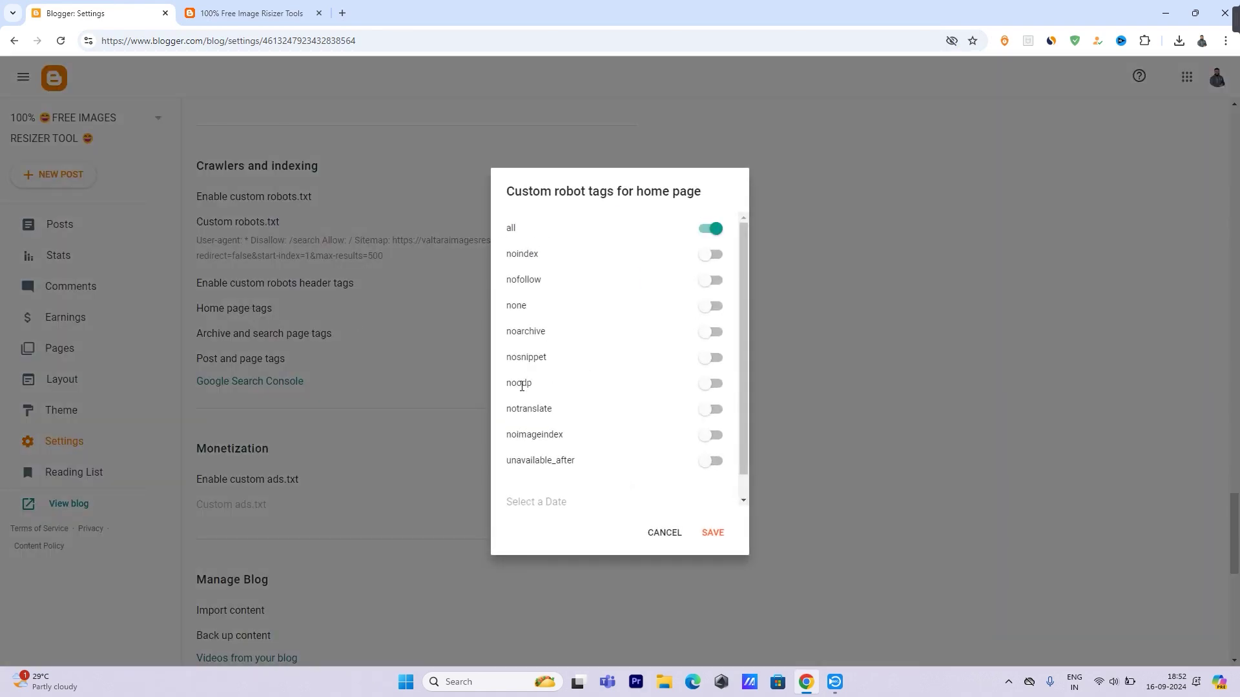
{"action": "left_click", "coordinate": [710, 384]}
{"action": "left_click", "coordinate": [715, 533]}
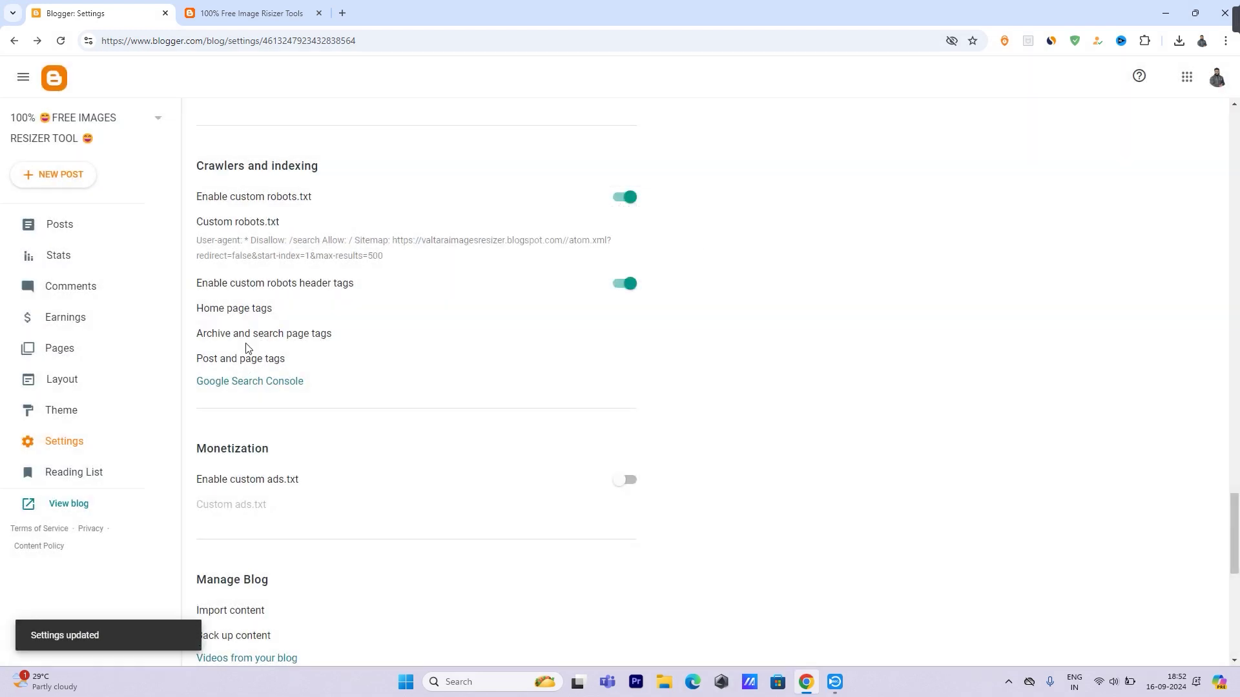
Open Google Search Console from the blog's crawler settings and copy the live blog's address for use there
{"action": "left_click", "coordinate": [223, 383]}
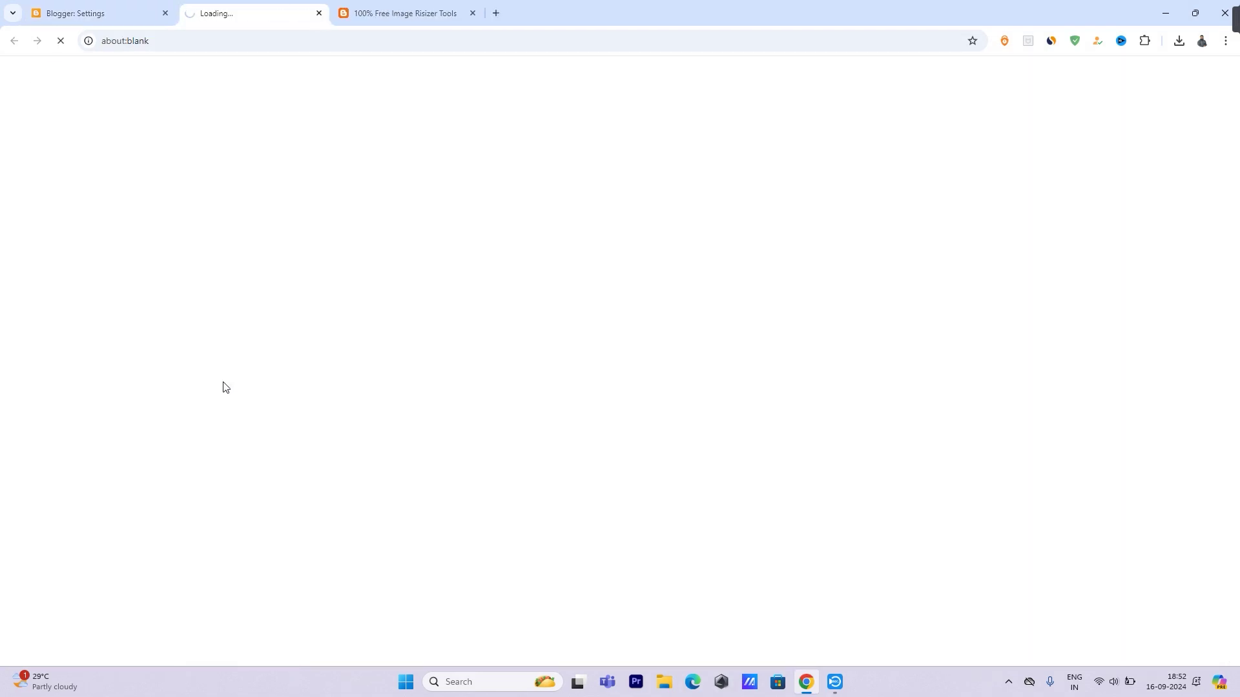
{"action": "left_click", "coordinate": [102, 9]}
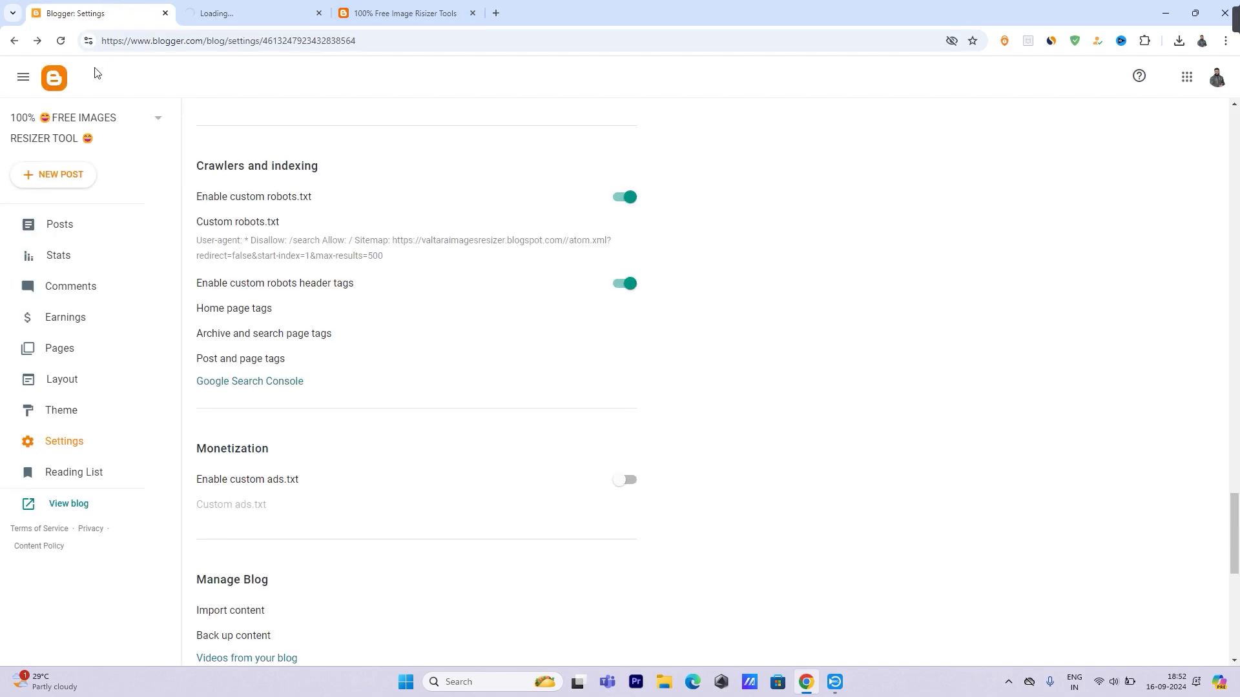
{"action": "left_click", "coordinate": [75, 502]}
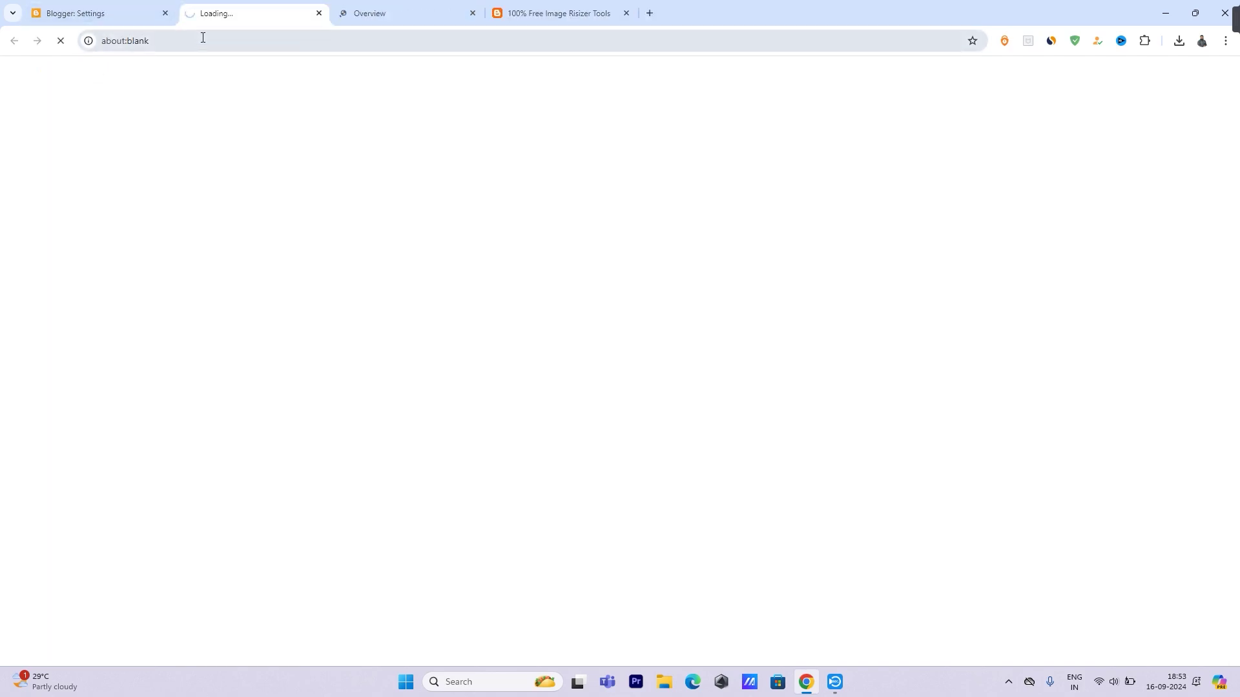
{"action": "left_click", "coordinate": [274, 42]}
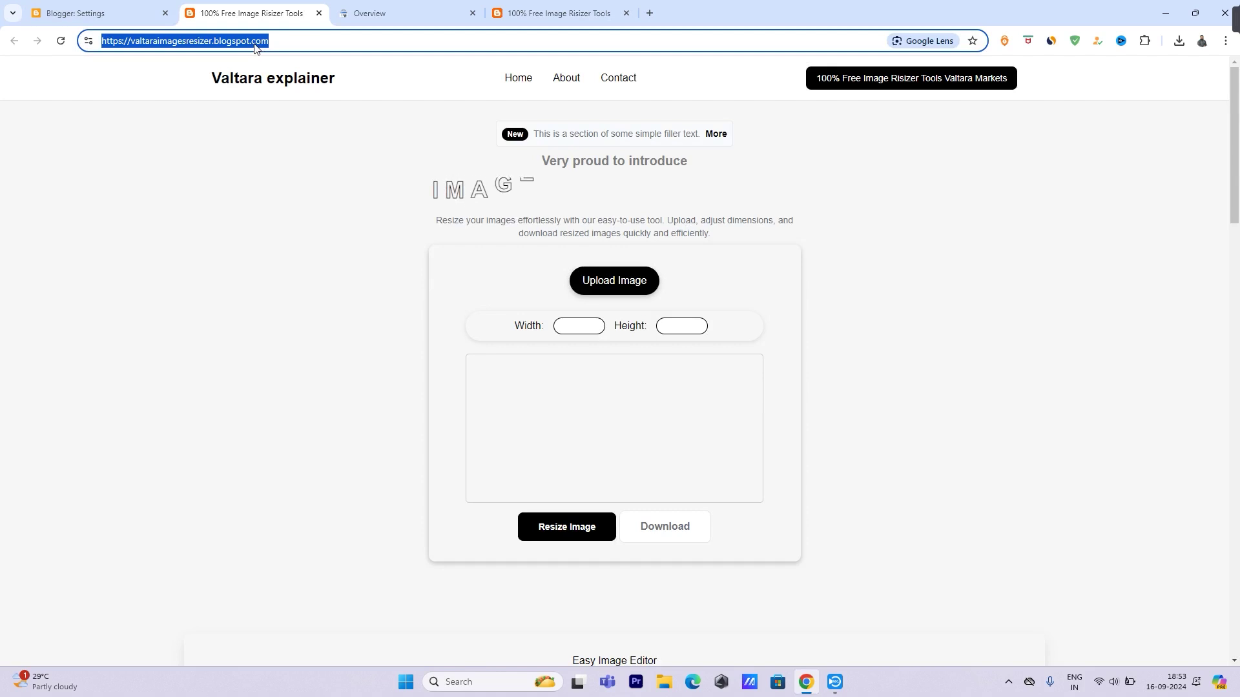
{"action": "right_click", "coordinate": [257, 41]}
{"action": "left_click", "coordinate": [293, 162]}
{"action": "left_click", "coordinate": [358, 9]}
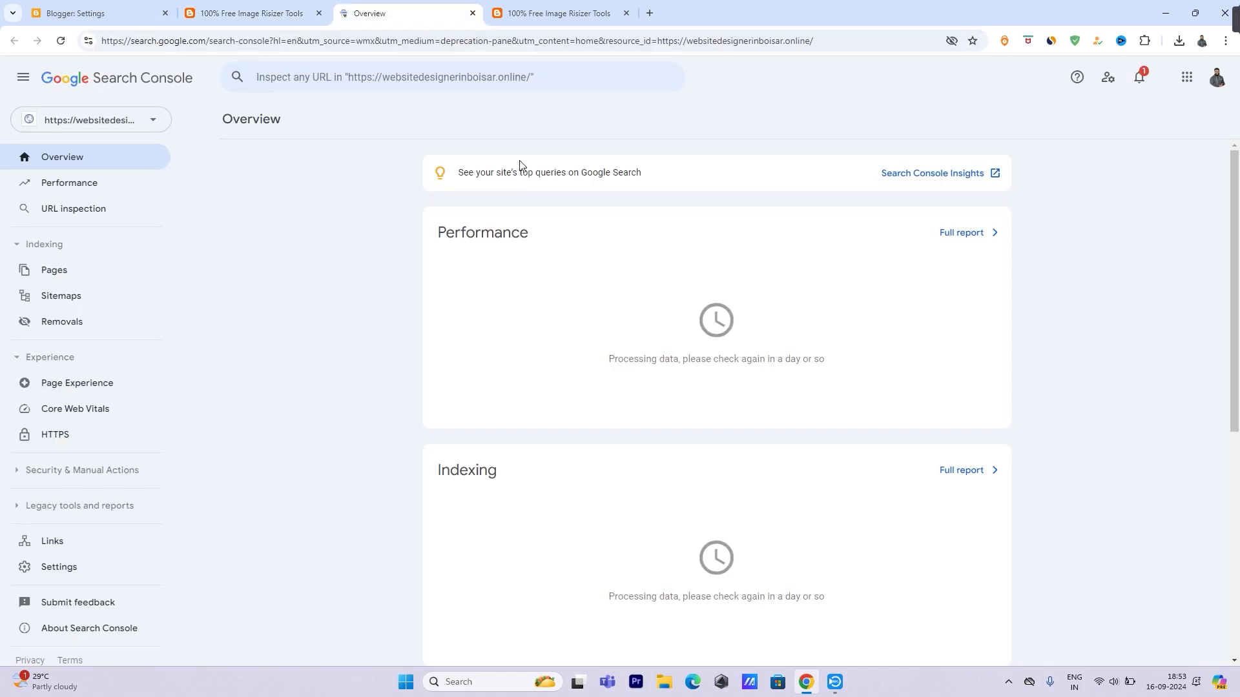
{"action": "left_click", "coordinate": [446, 77]}
{"action": "right_click", "coordinate": [446, 78]}
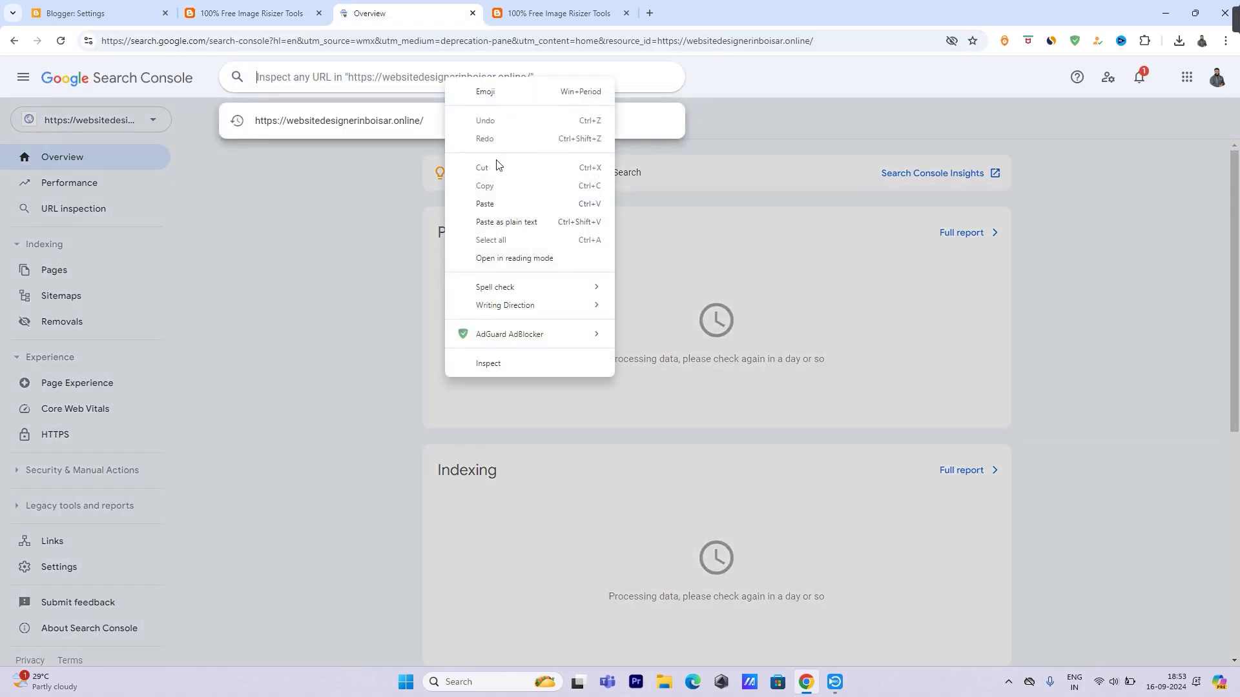
{"action": "left_click", "coordinate": [331, 225]}
{"action": "left_click", "coordinate": [102, 119]}
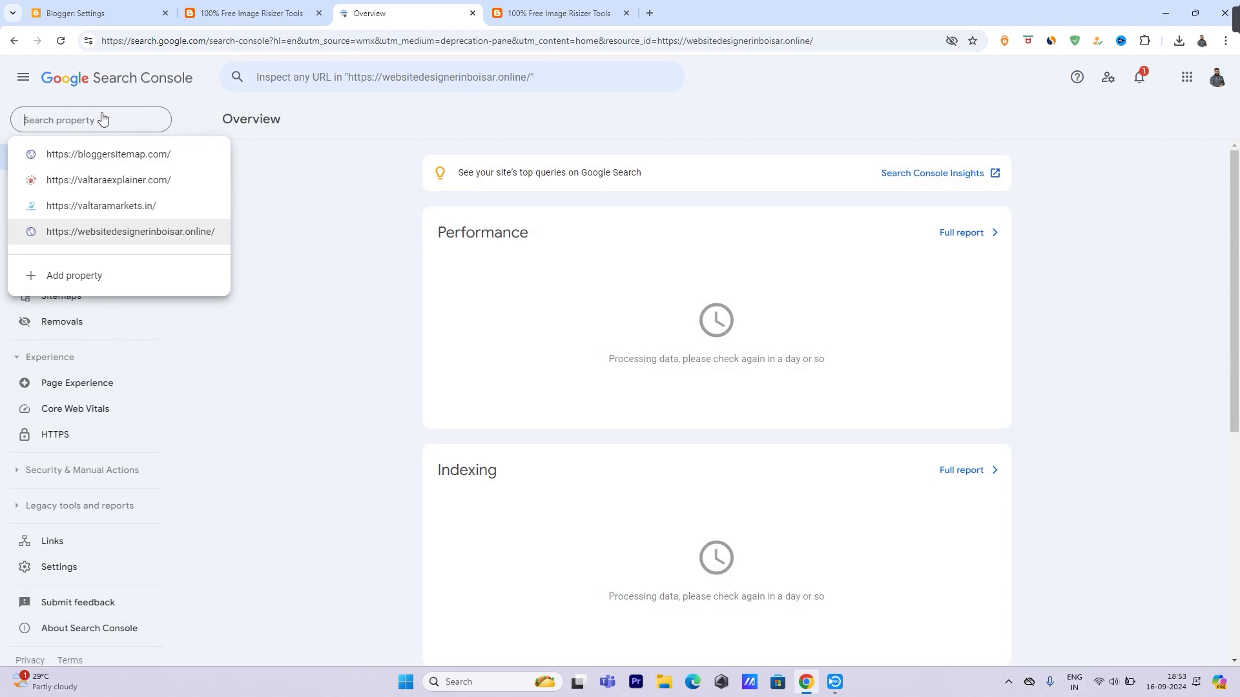
{"action": "left_click", "coordinate": [74, 276]}
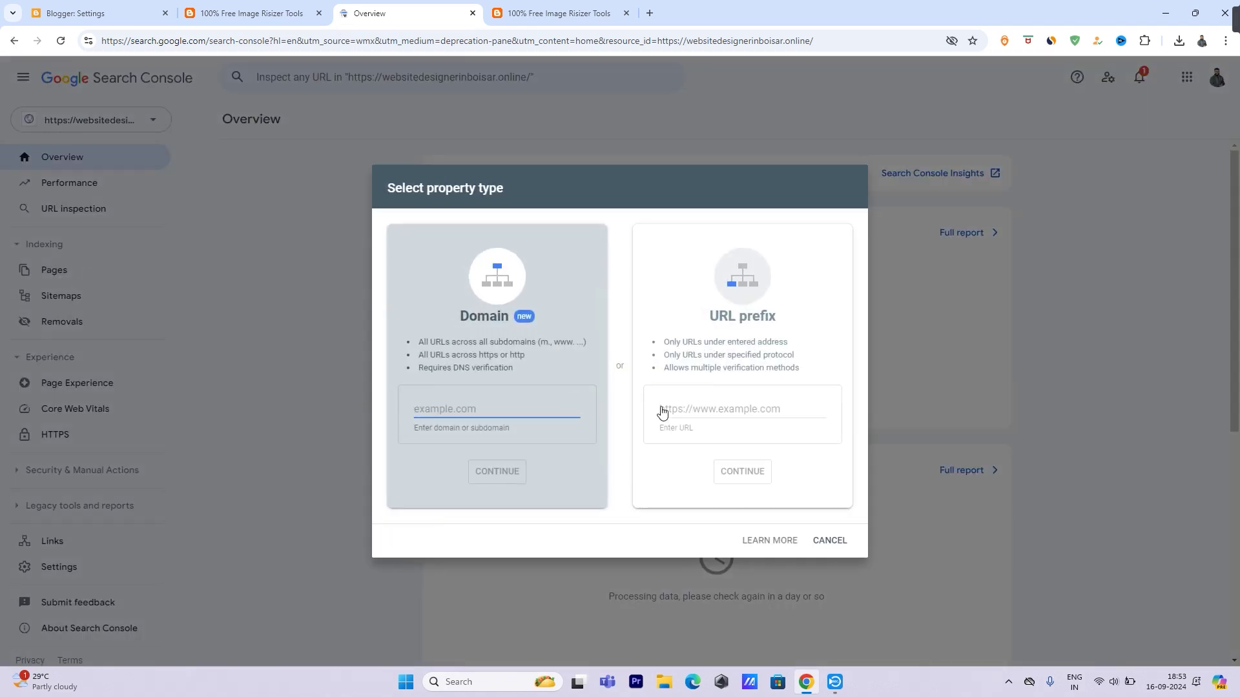
{"action": "left_click", "coordinate": [708, 412]}
{"action": "right_click", "coordinate": [707, 412]}
{"action": "left_click", "coordinate": [765, 238]}
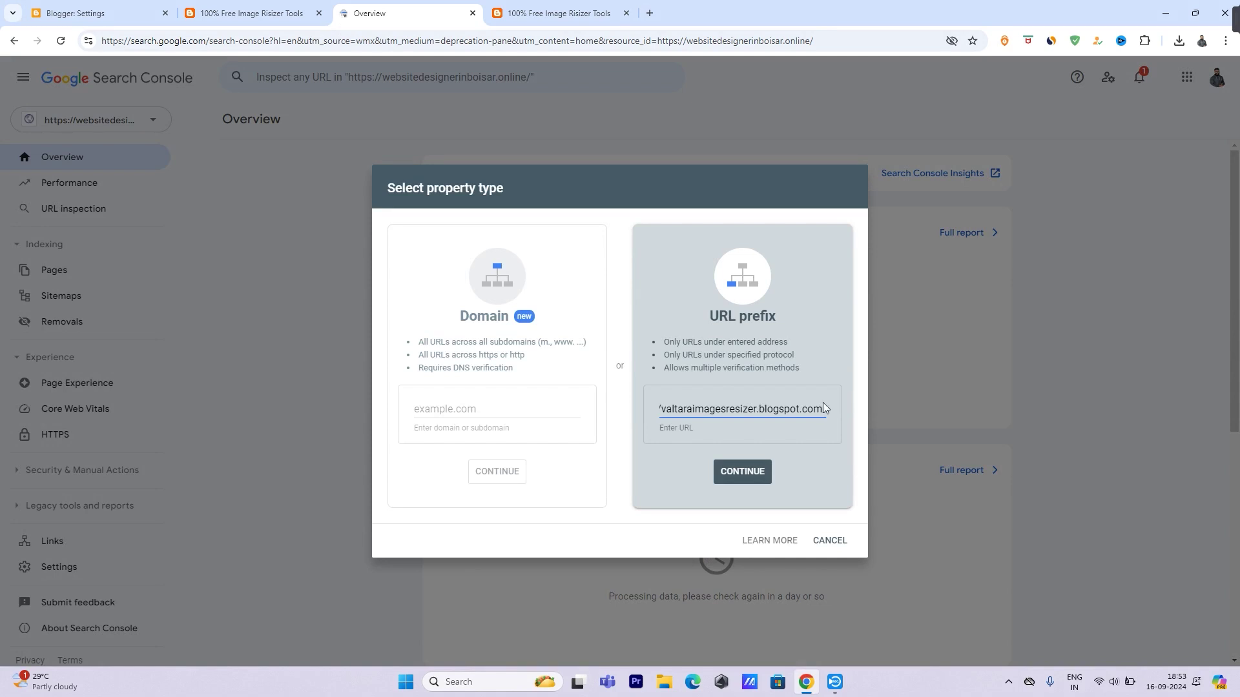
{"action": "left_click", "coordinate": [746, 474]}
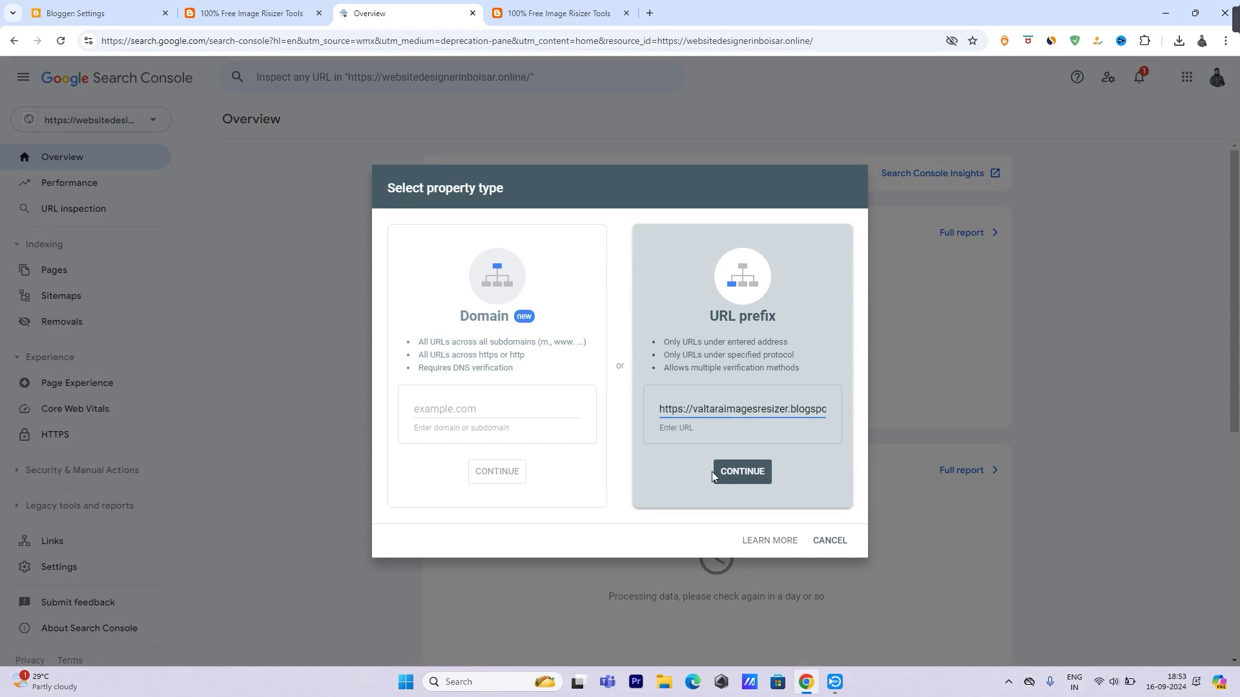
{"action": "left_click", "coordinate": [726, 478]}
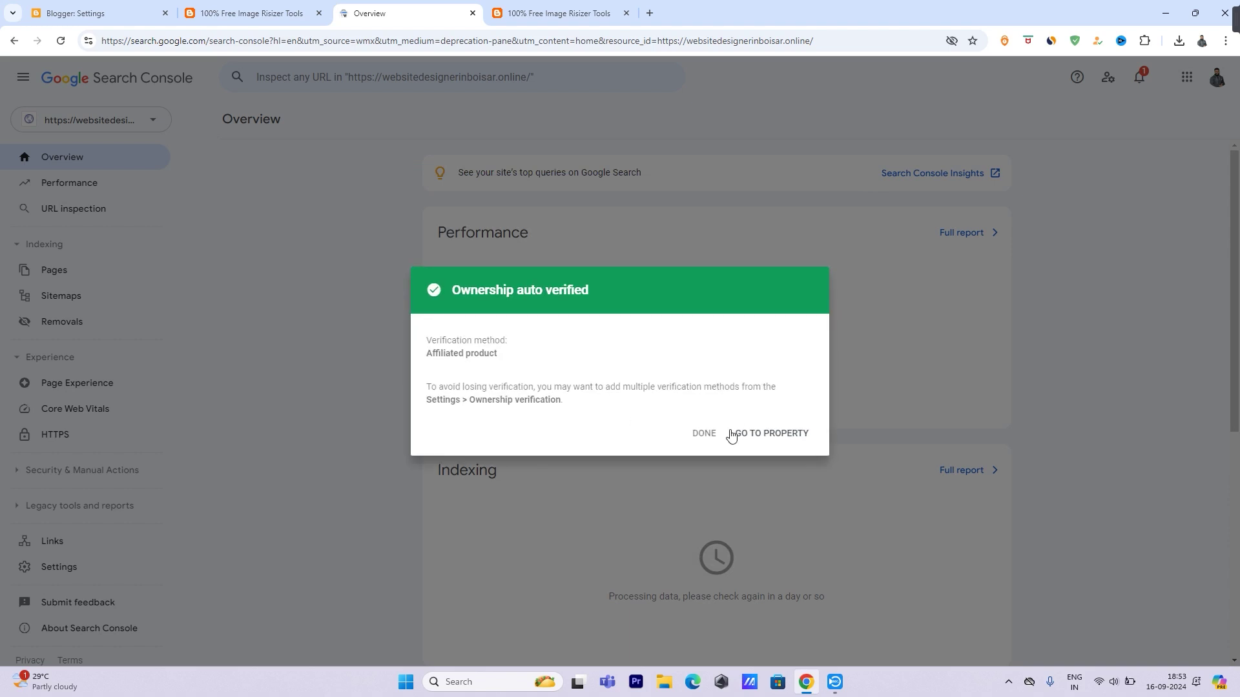
{"action": "left_click", "coordinate": [773, 445]}
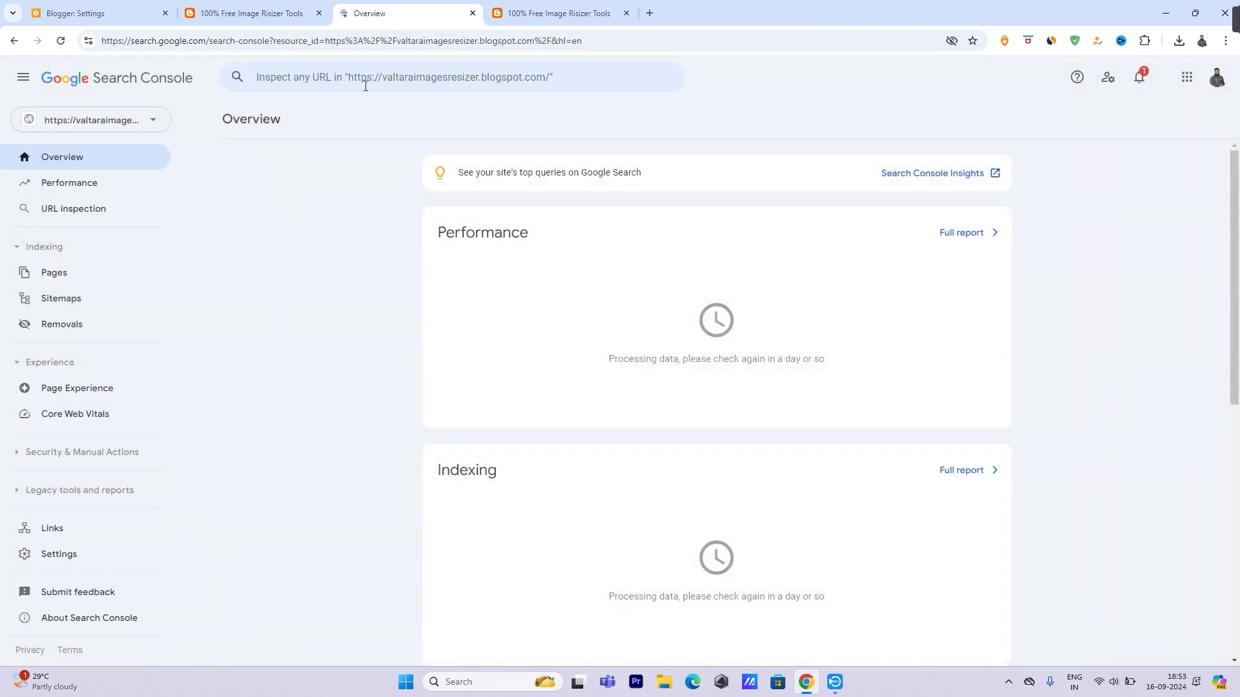
Inspect the copied blog URL, request its indexing and close Search Console
{"action": "right_click", "coordinate": [369, 81]}
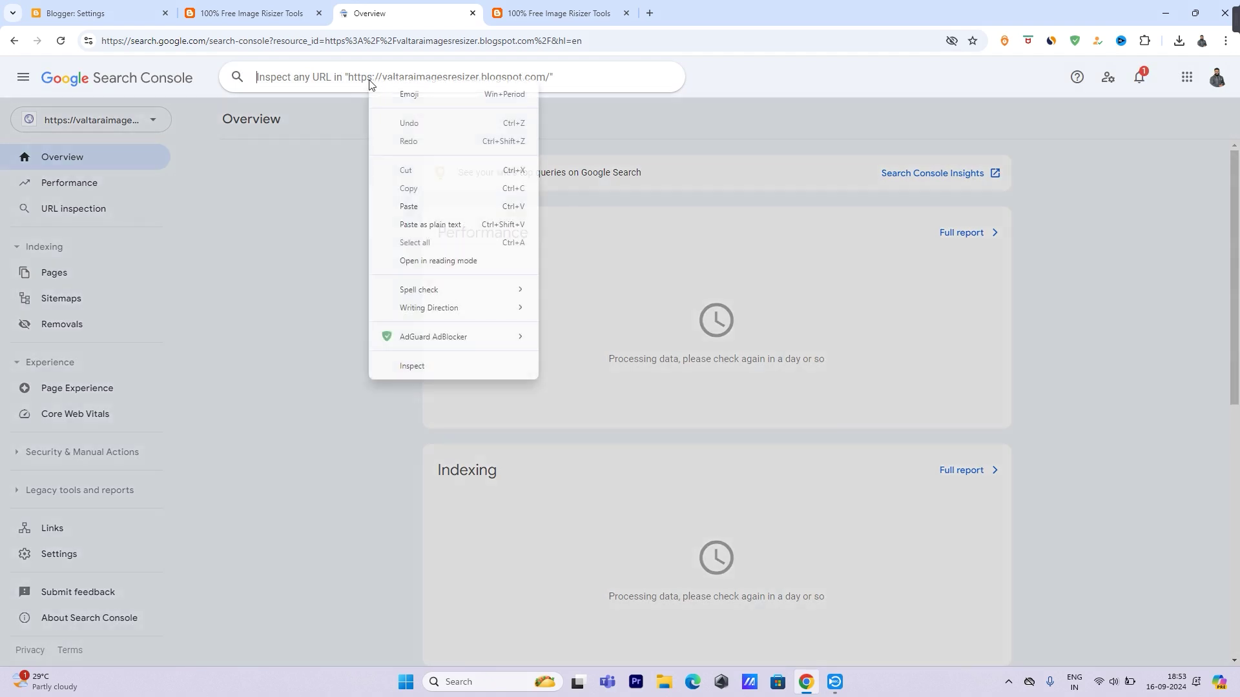
{"action": "left_click", "coordinate": [409, 207]}
{"action": "key", "text": "Return"}
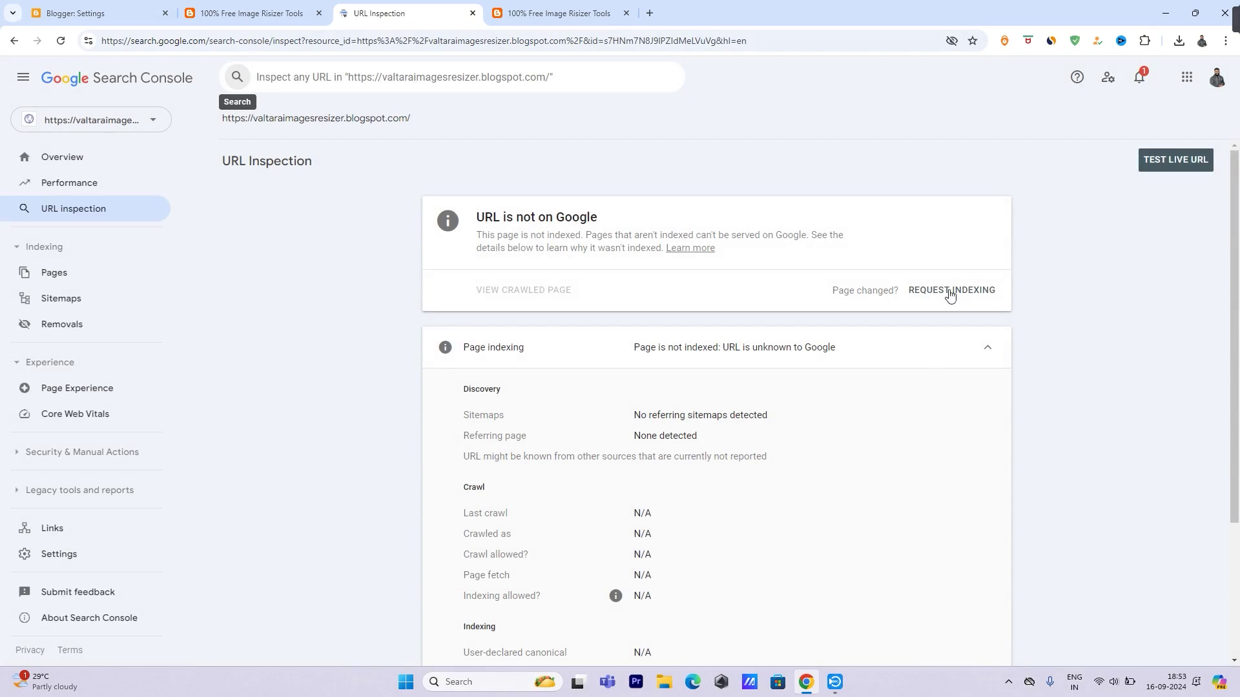
{"action": "left_click", "coordinate": [949, 291]}
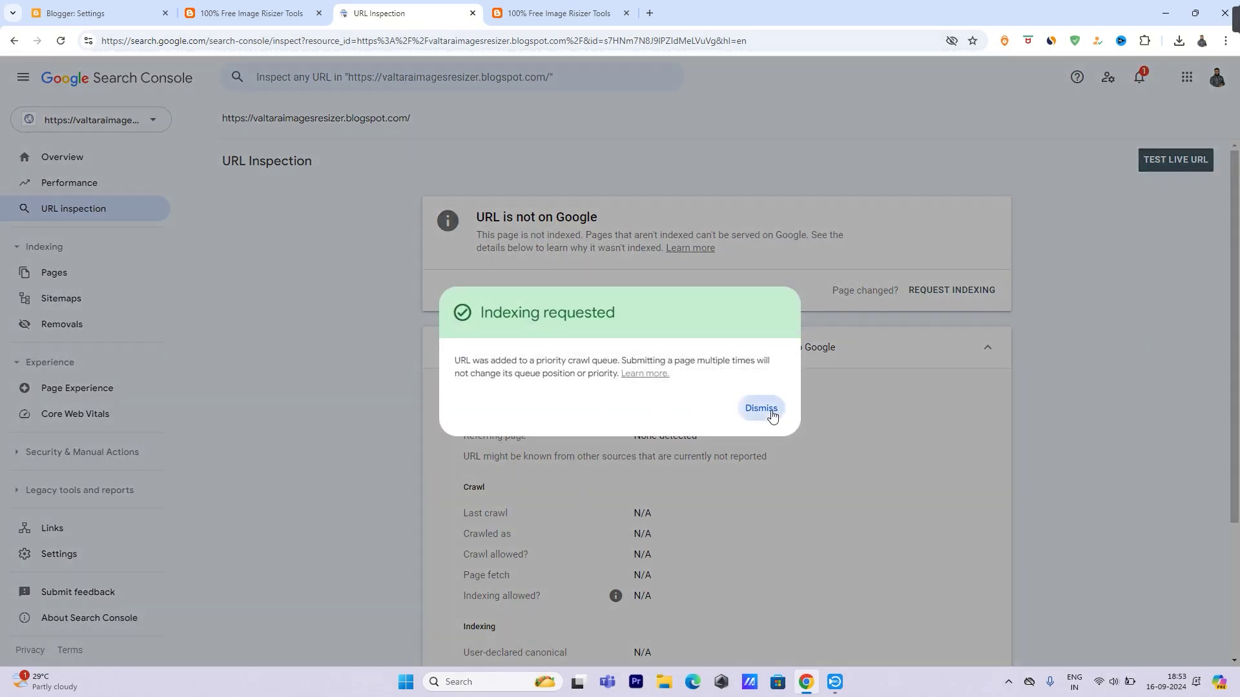
{"action": "left_click", "coordinate": [761, 409]}
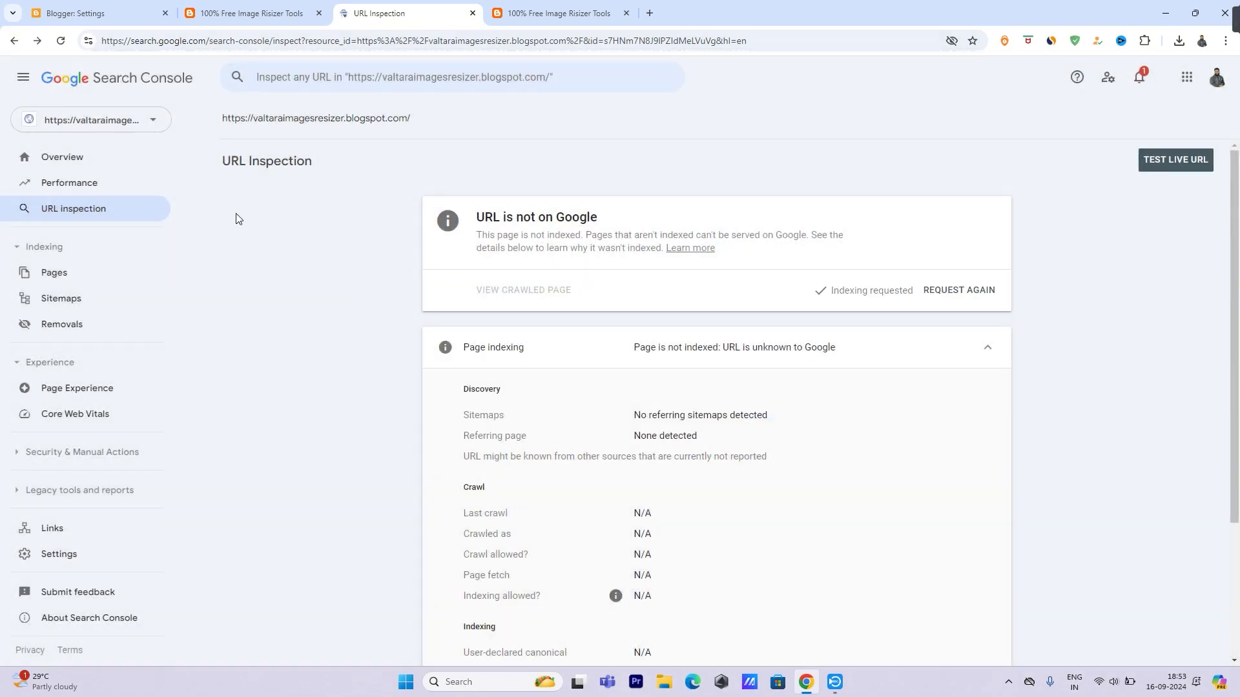
{"action": "left_click", "coordinate": [472, 13]}
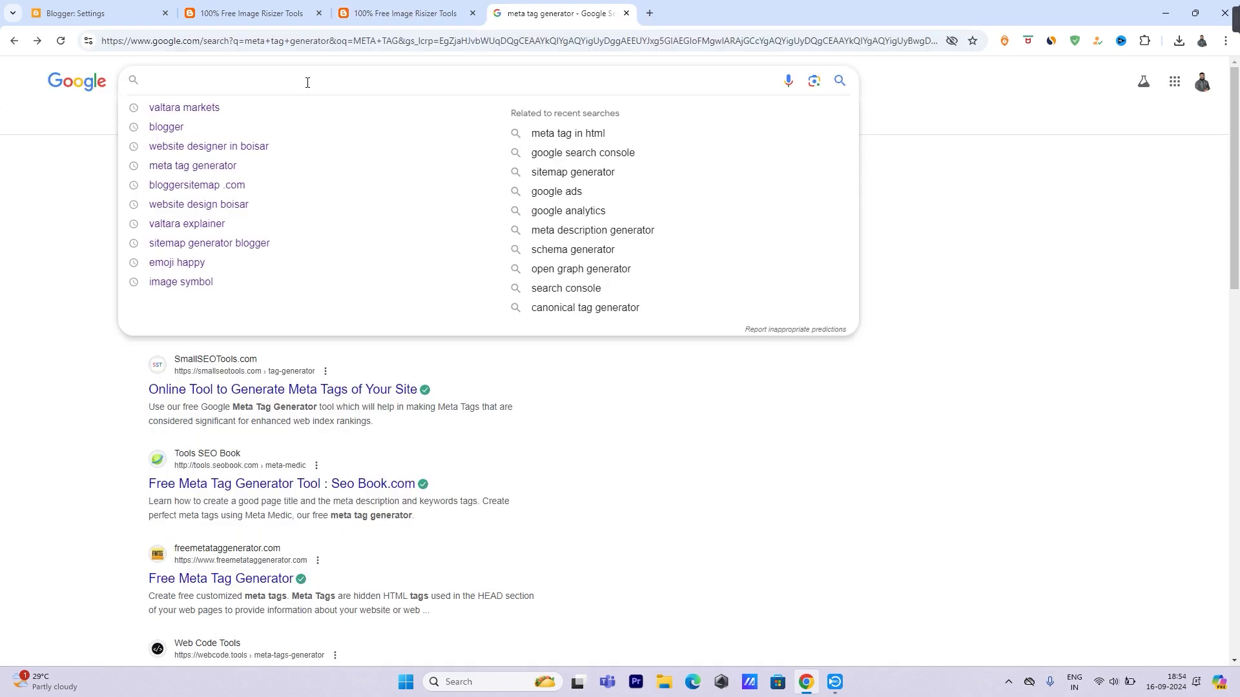
Search Google for META TAG HTML and open the W3Schools HTML meta tag page
{"action": "type", "text": "META "}
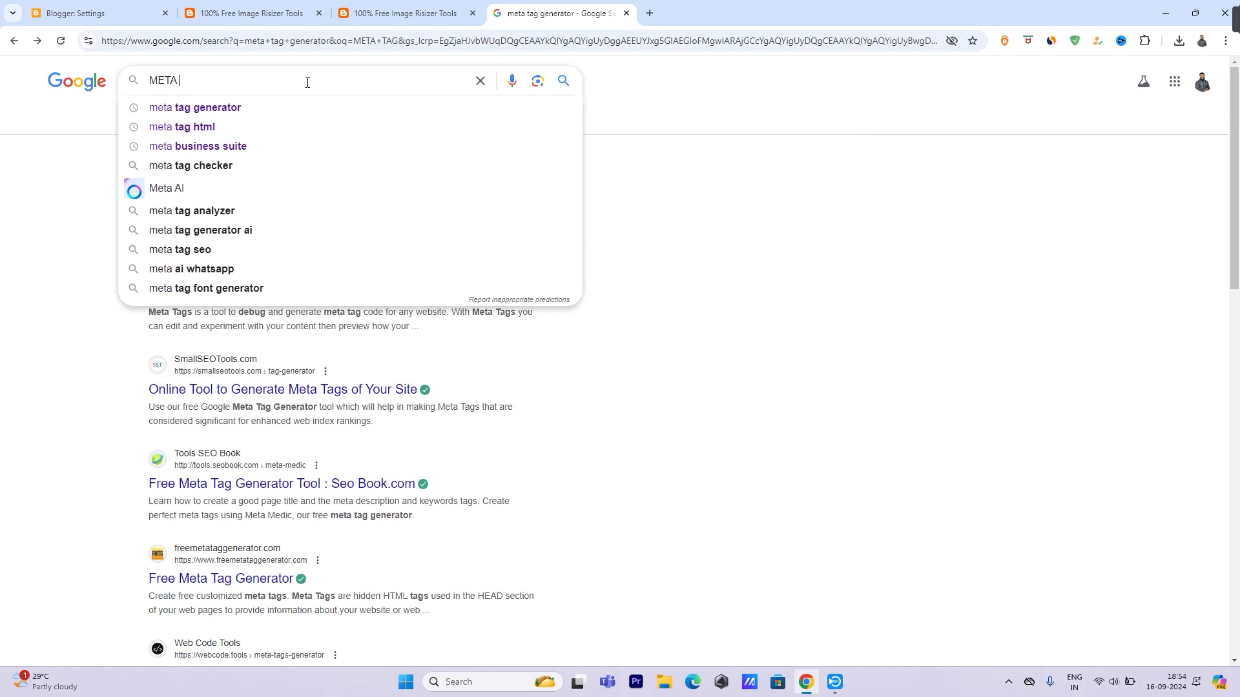
{"action": "type", "text": "TAG HTML"}
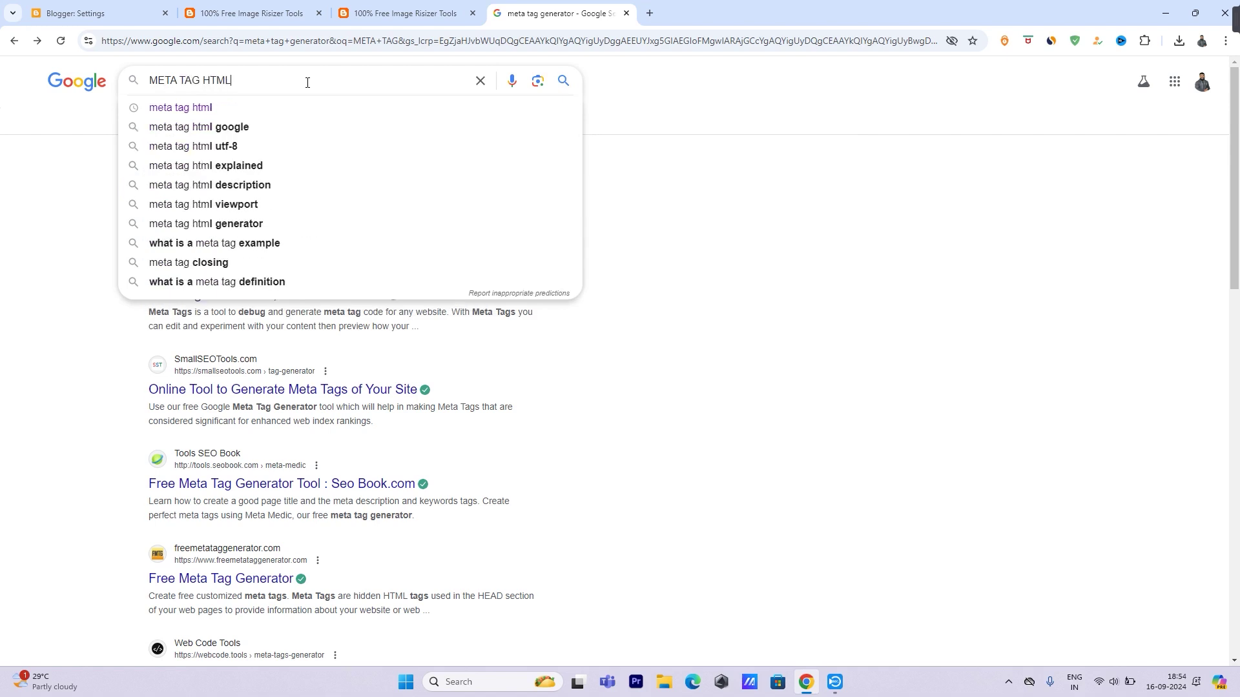
{"action": "key", "text": "Return"}
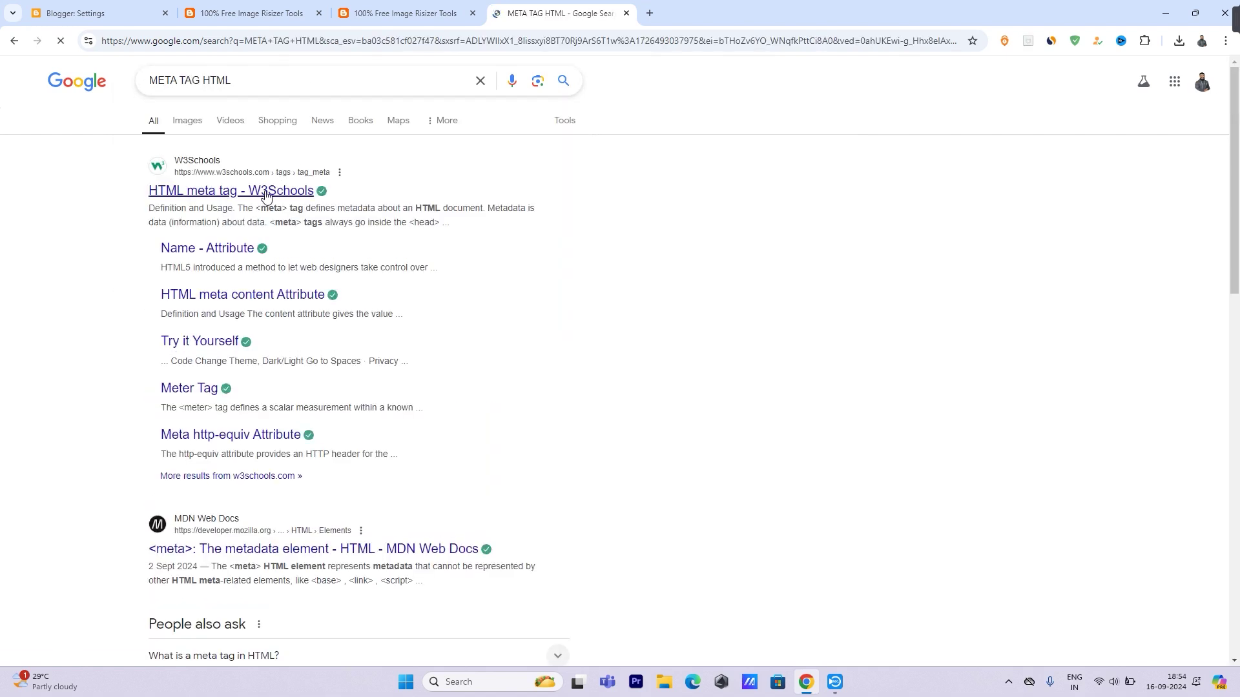
{"action": "left_click", "coordinate": [266, 192]}
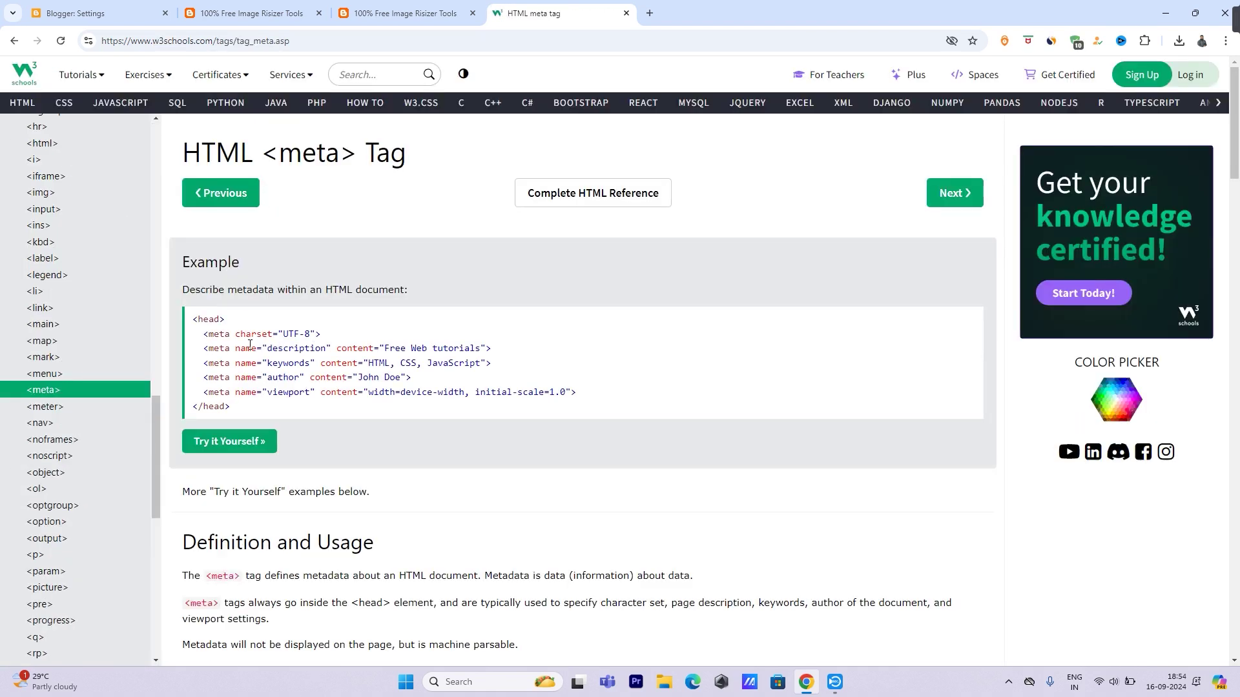
Copy the example description meta tag with the content "Free Web tutorials" from the W3Schools code sample
{"action": "left_click_drag", "start_coordinate": [205, 353], "coordinate": [497, 355]}
{"action": "key", "text": "ctrl+c"}
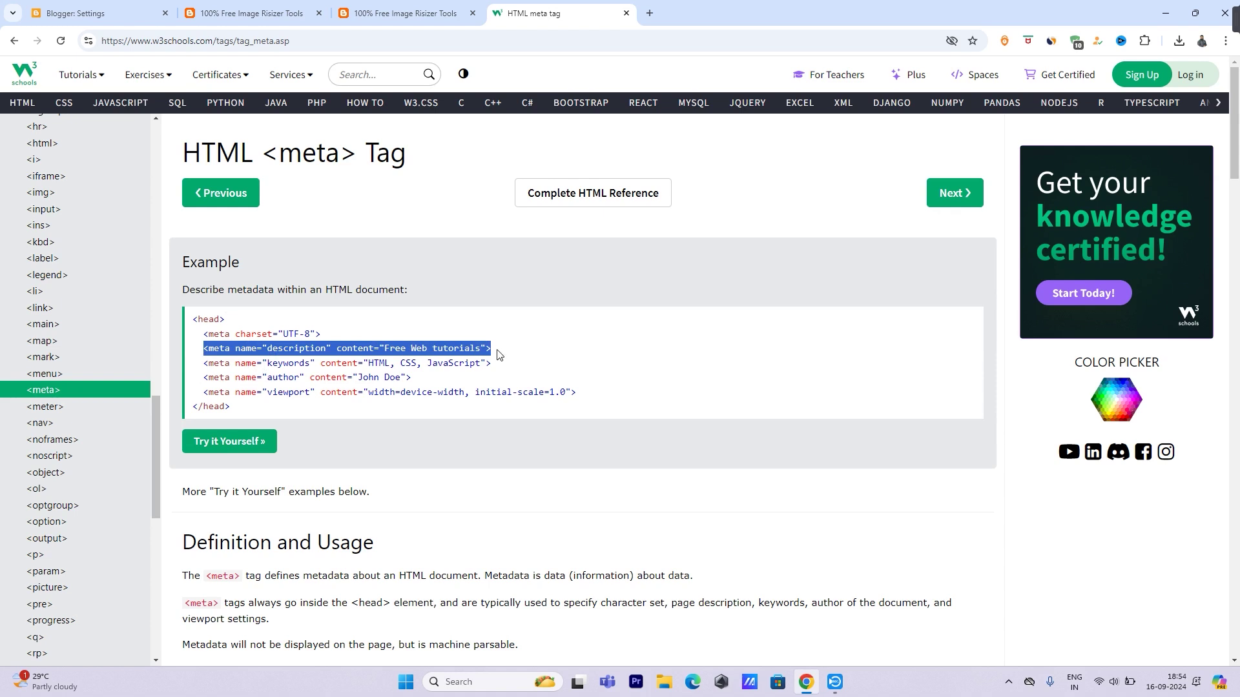
{"action": "right_click", "coordinate": [515, 355]}
{"action": "left_click", "coordinate": [523, 359]}
{"action": "right_click", "coordinate": [477, 348]}
{"action": "left_click", "coordinate": [505, 367]}
Return to the Blogger dashboard and open the blog theme's HTML for editing
{"action": "left_click", "coordinate": [244, 9]}
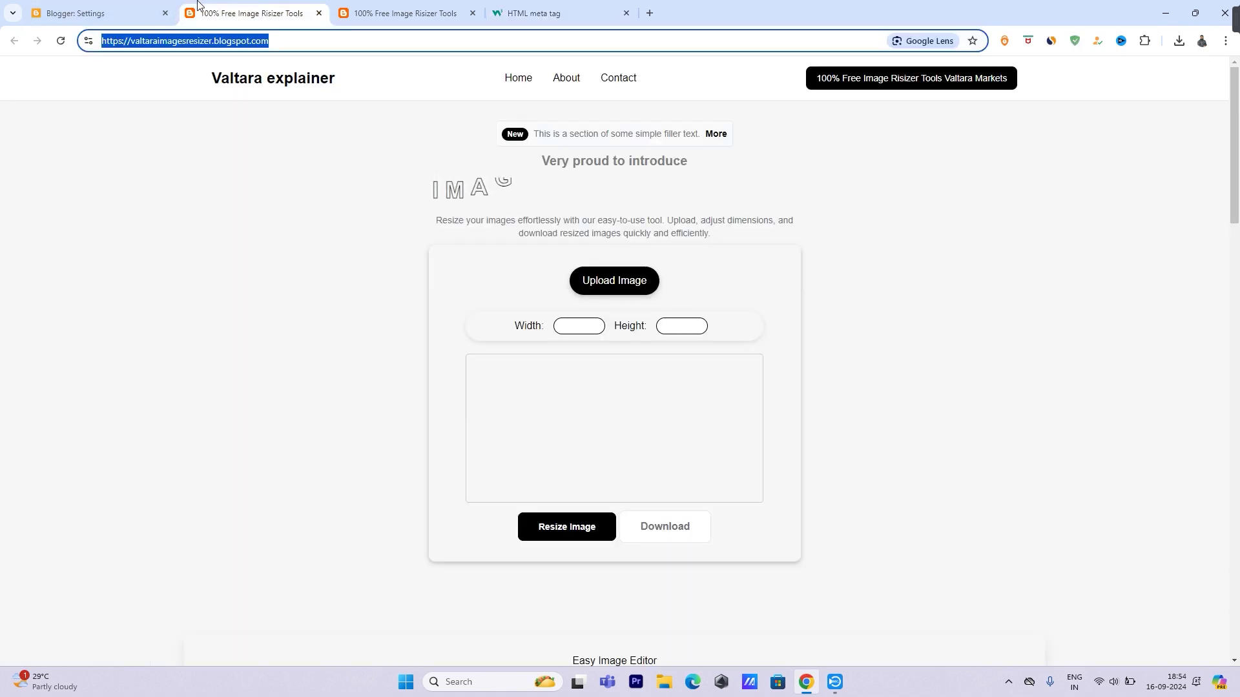
{"action": "left_click", "coordinate": [97, 13]}
{"action": "left_click", "coordinate": [72, 413]}
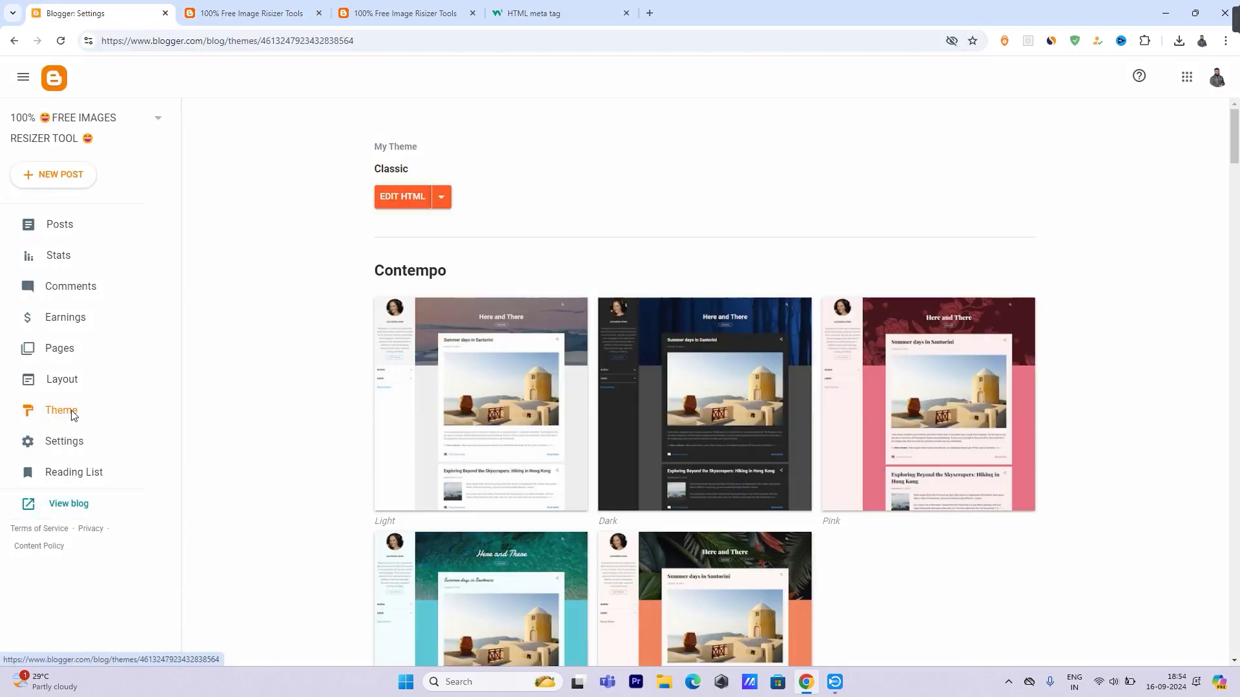
{"action": "left_click", "coordinate": [413, 199]}
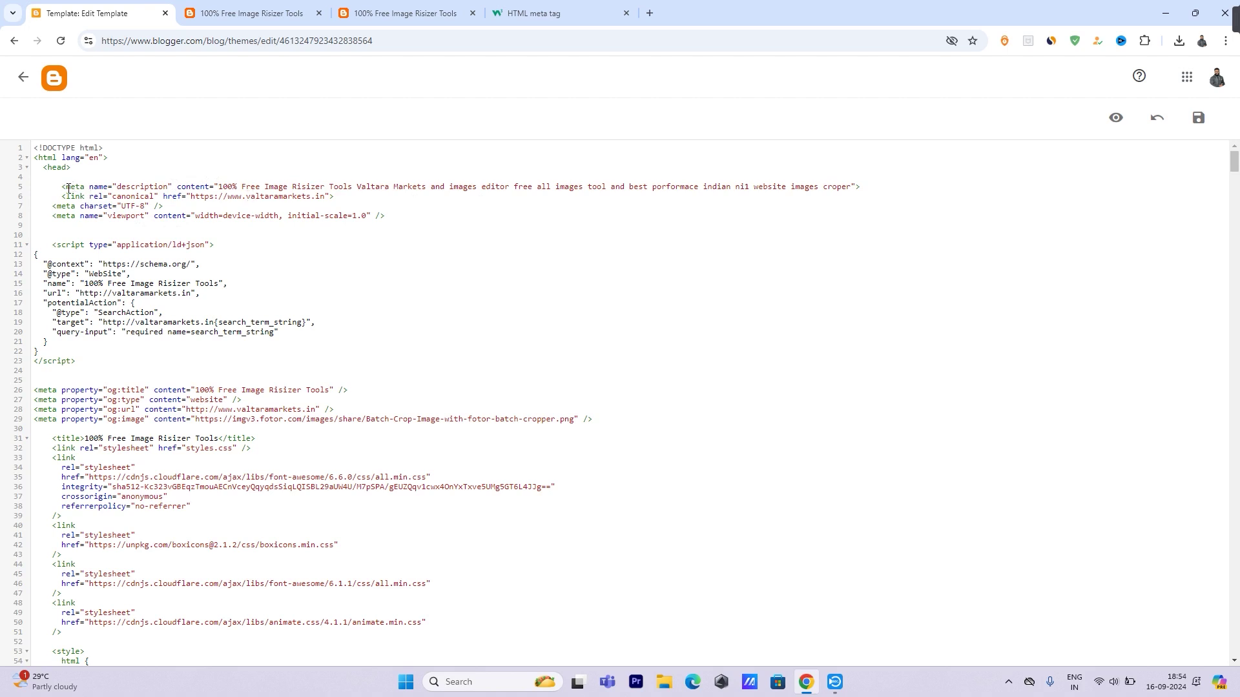
Paste the copied description meta tag into the empty line 4 of the theme's head, above the existing description tag
{"action": "left_click_drag", "start_coordinate": [60, 188], "coordinate": [896, 187]}
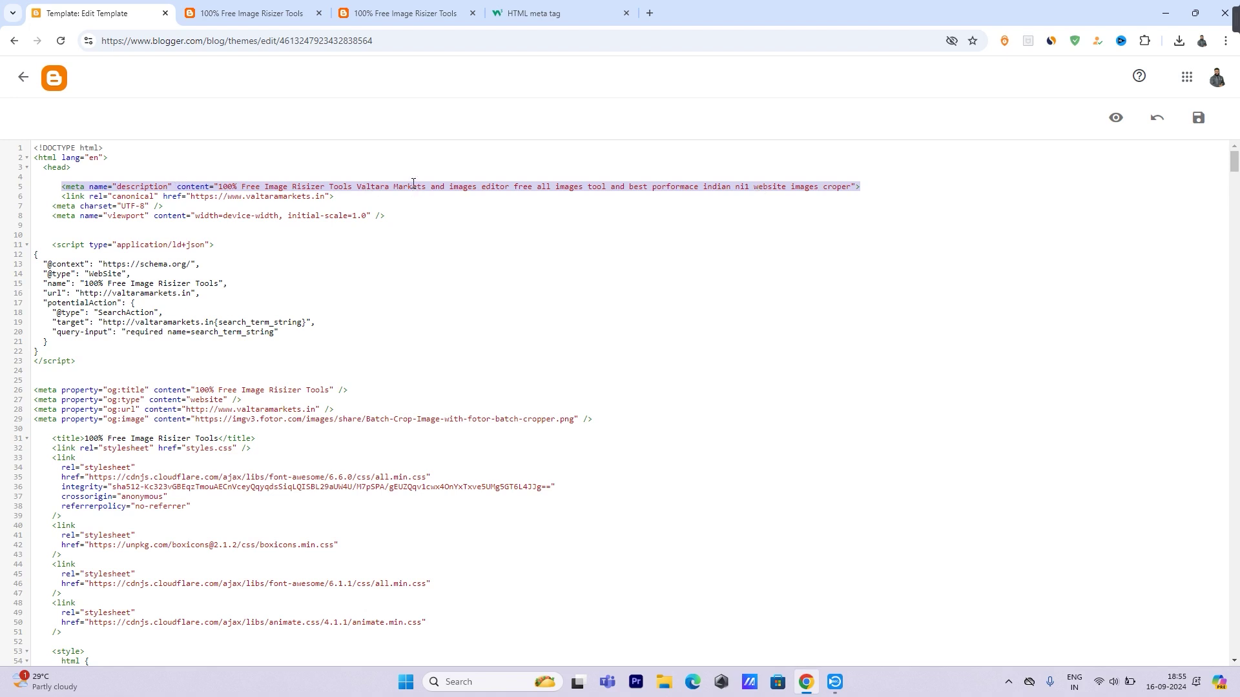
{"action": "left_click", "coordinate": [177, 161]}
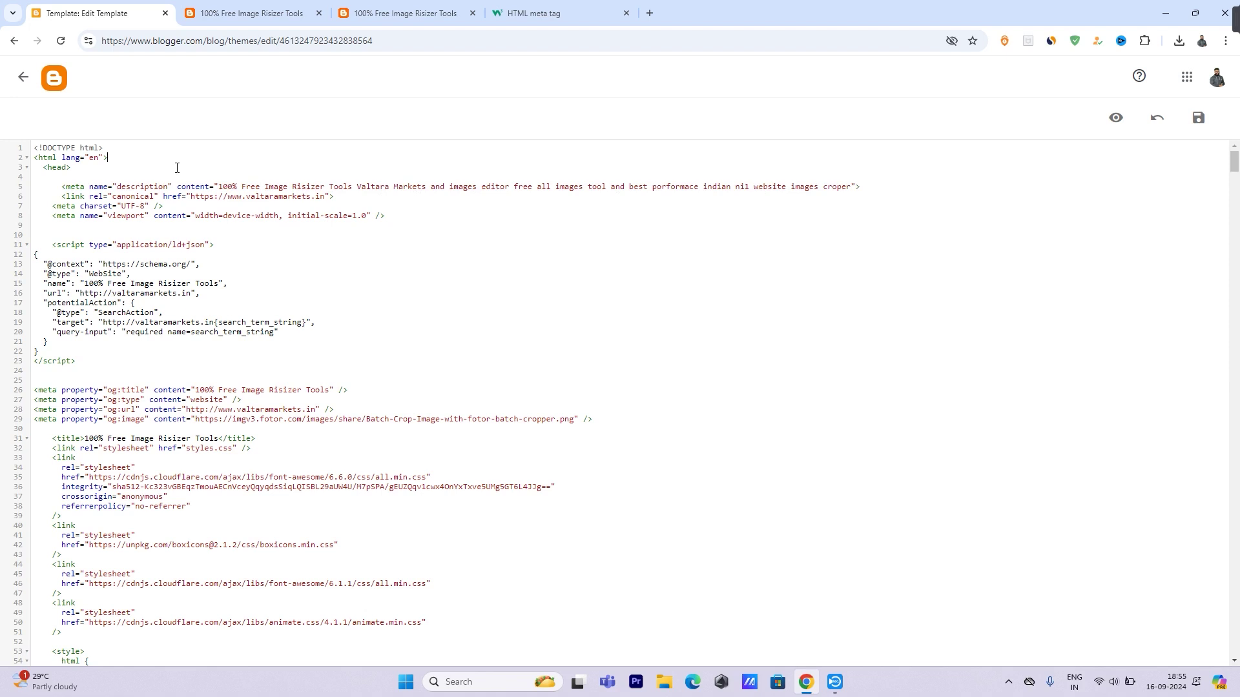
{"action": "right_click", "coordinate": [94, 178]}
{"action": "left_click", "coordinate": [175, 343]}
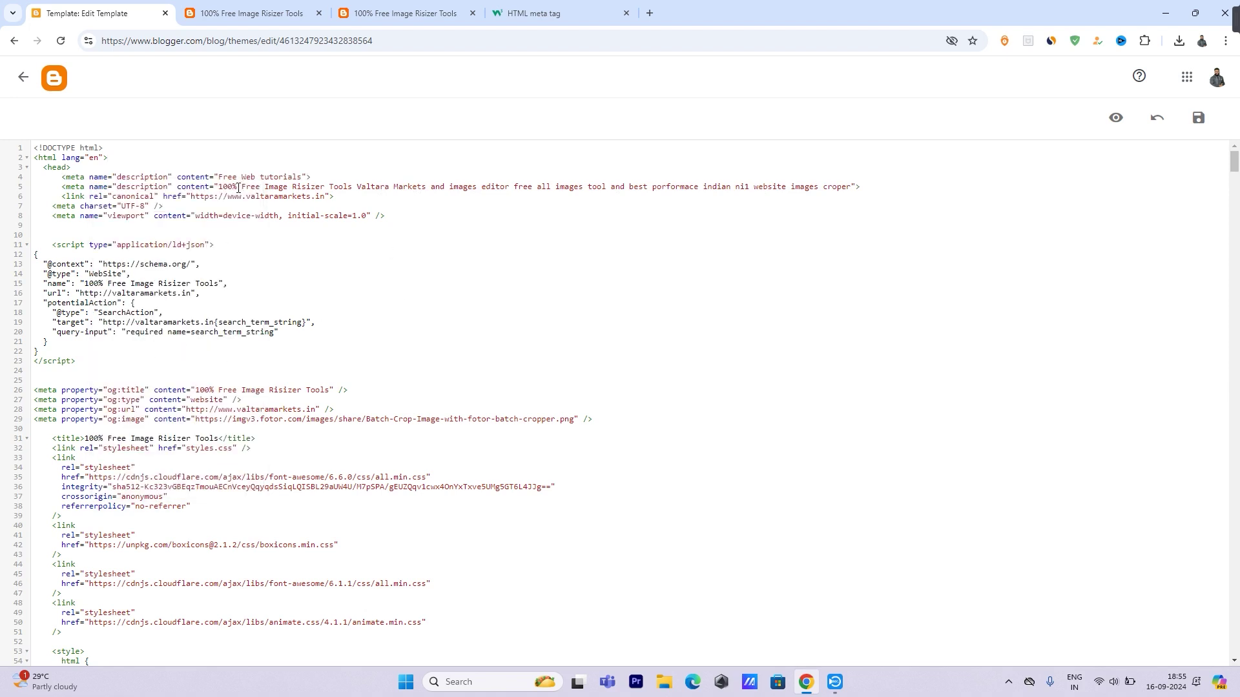
Delete the pasted "Free Web tutorials" description tag, then save the theme HTML and leave the editor
{"action": "left_click_drag", "start_coordinate": [219, 178], "coordinate": [293, 178]}
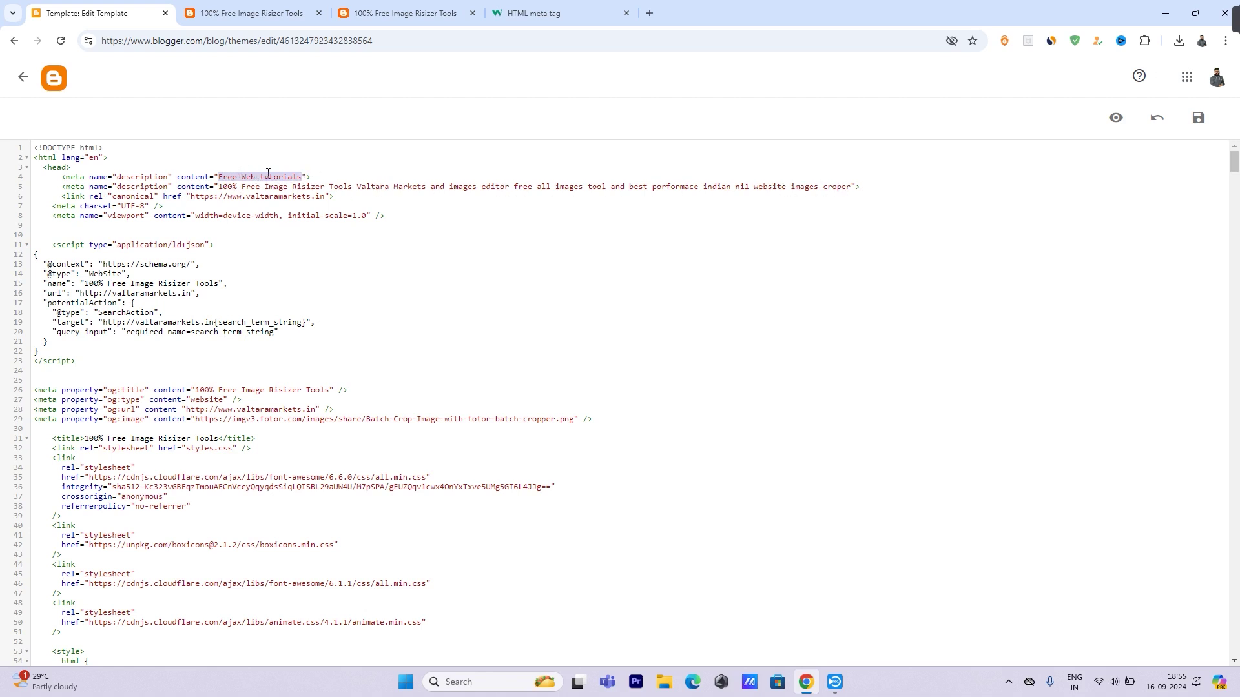
{"action": "left_click", "coordinate": [219, 179]}
{"action": "left_click_drag", "start_coordinate": [236, 176], "coordinate": [55, 179]}
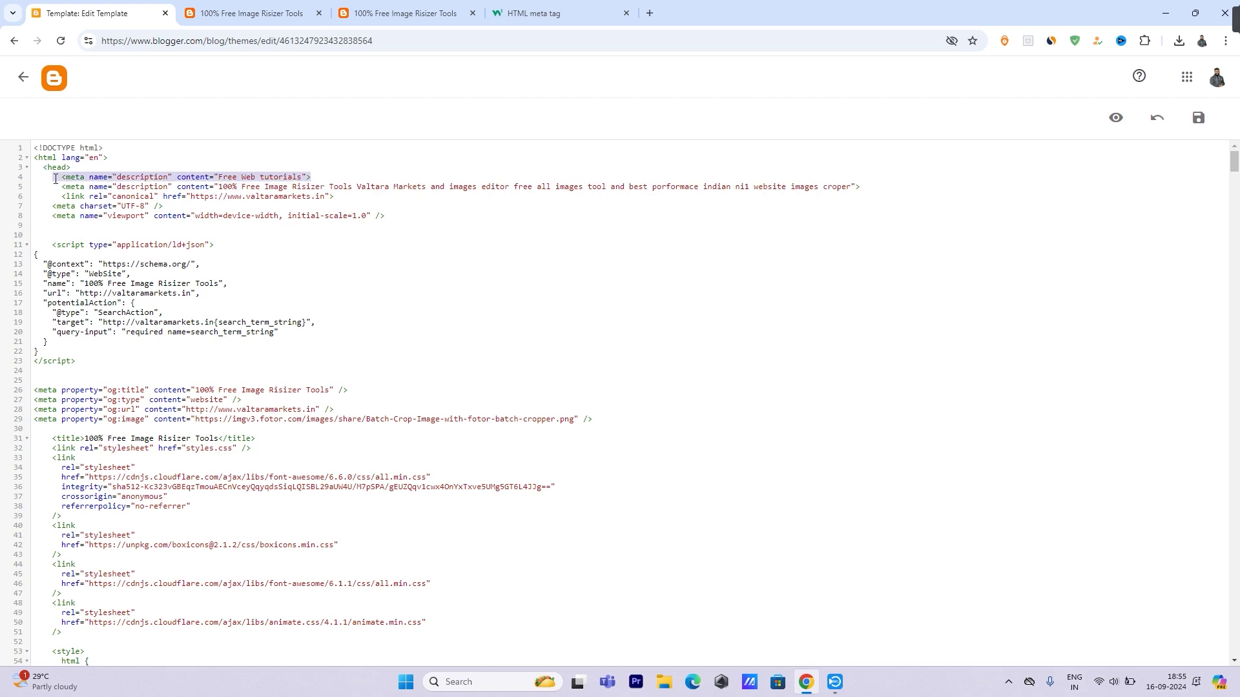
{"action": "key", "text": "BackSpace"}
{"action": "left_click", "coordinate": [1198, 118]}
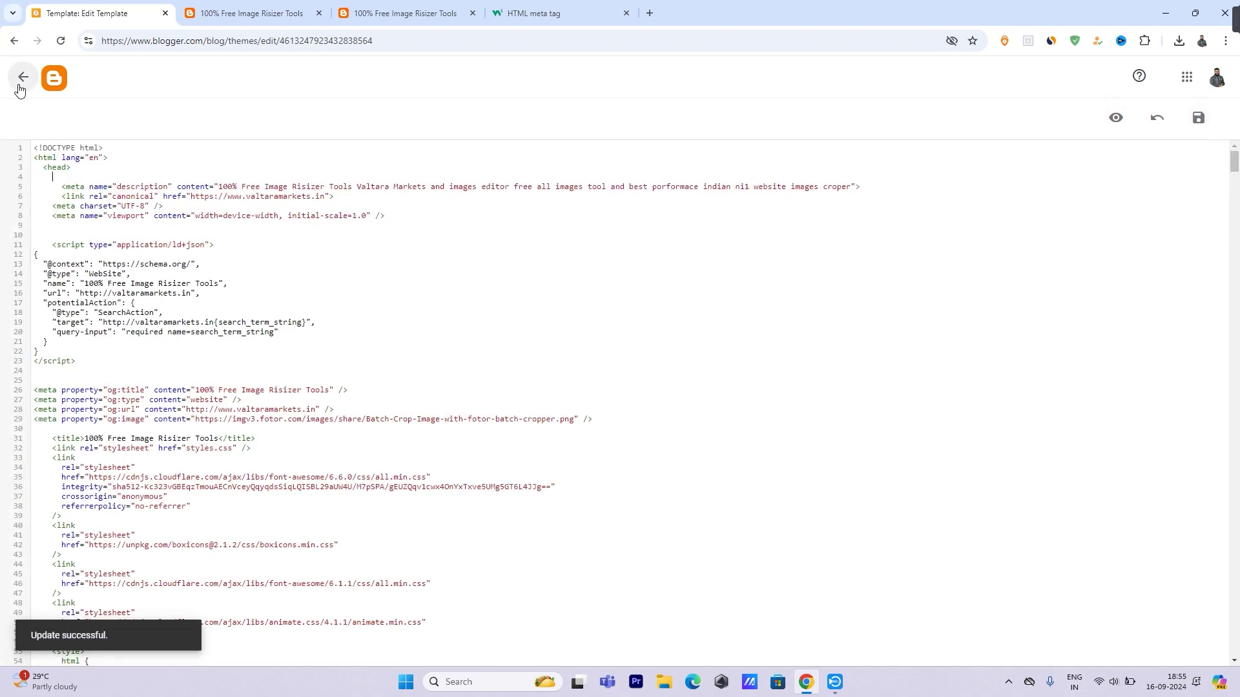
{"action": "left_click", "coordinate": [19, 90]}
Close the duplicate blog page and the W3Schools reference page, keeping one live blog page open
{"action": "left_click", "coordinate": [285, 8]}
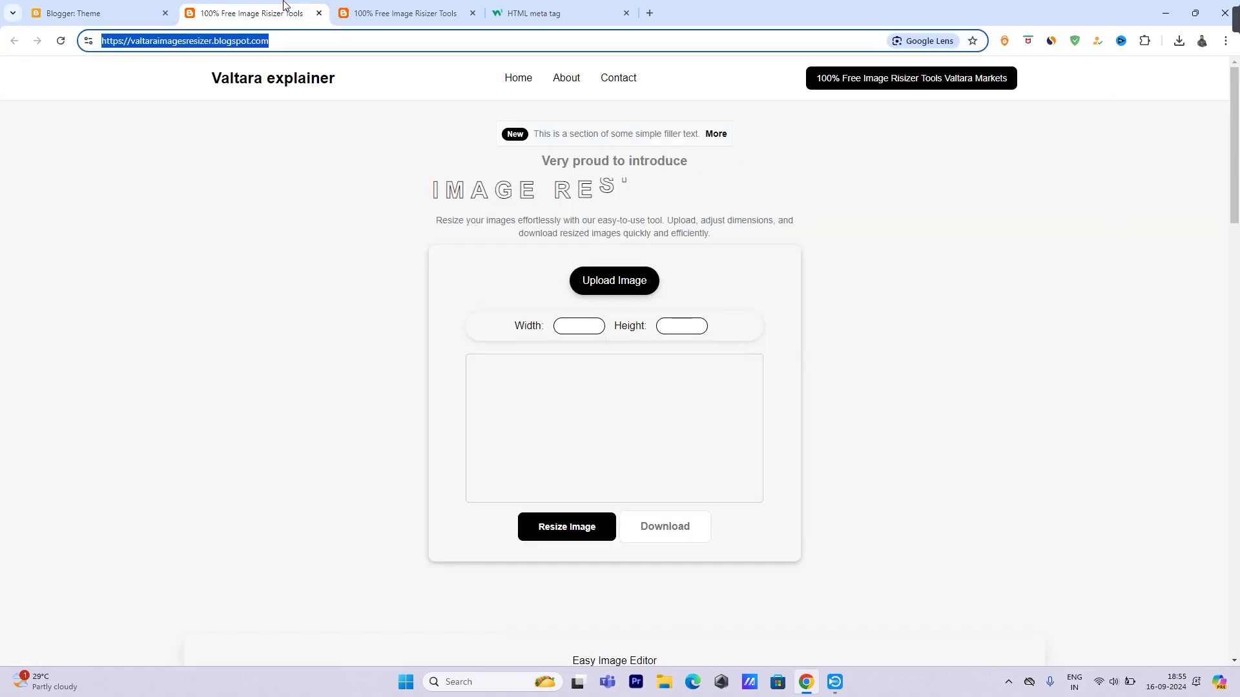
{"action": "left_click", "coordinate": [452, 13]}
{"action": "left_click", "coordinate": [472, 12]}
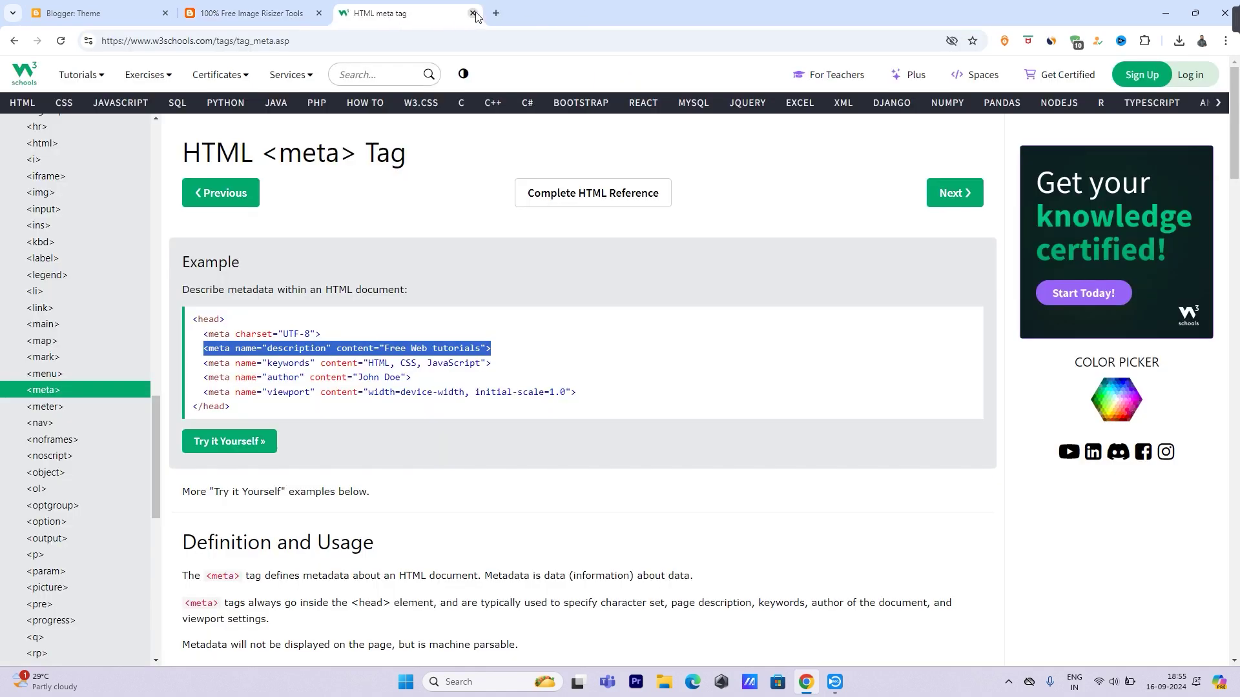
{"action": "left_click", "coordinate": [472, 14]}
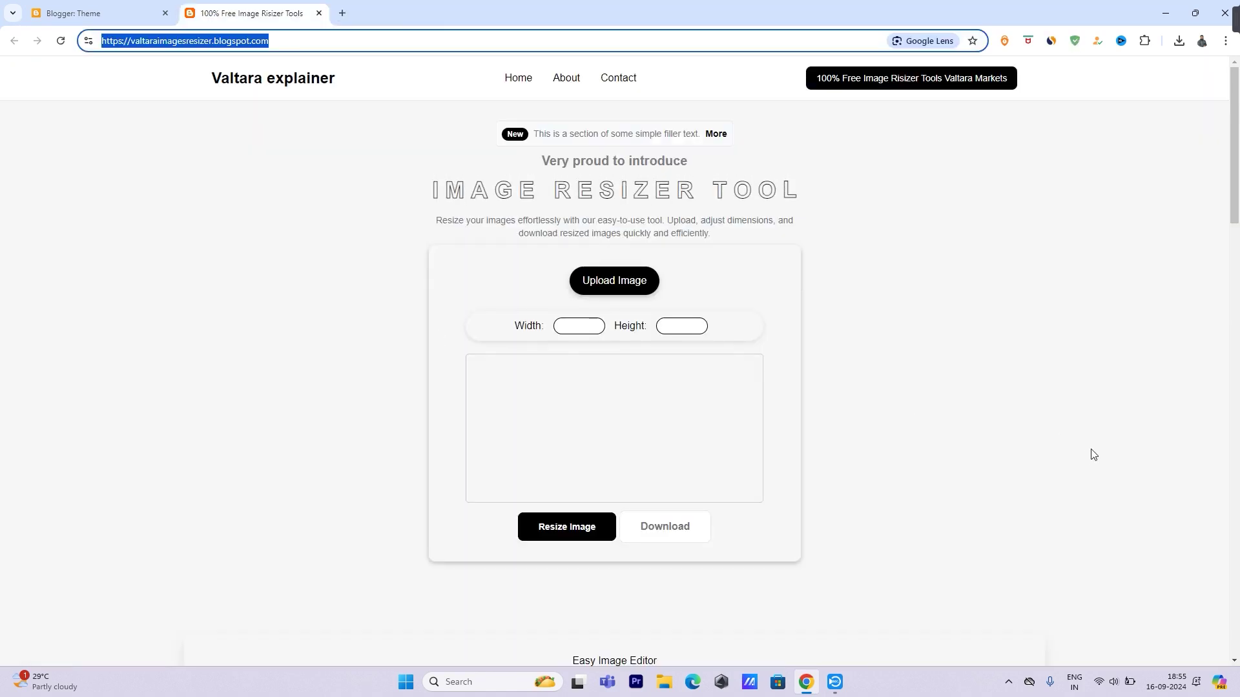